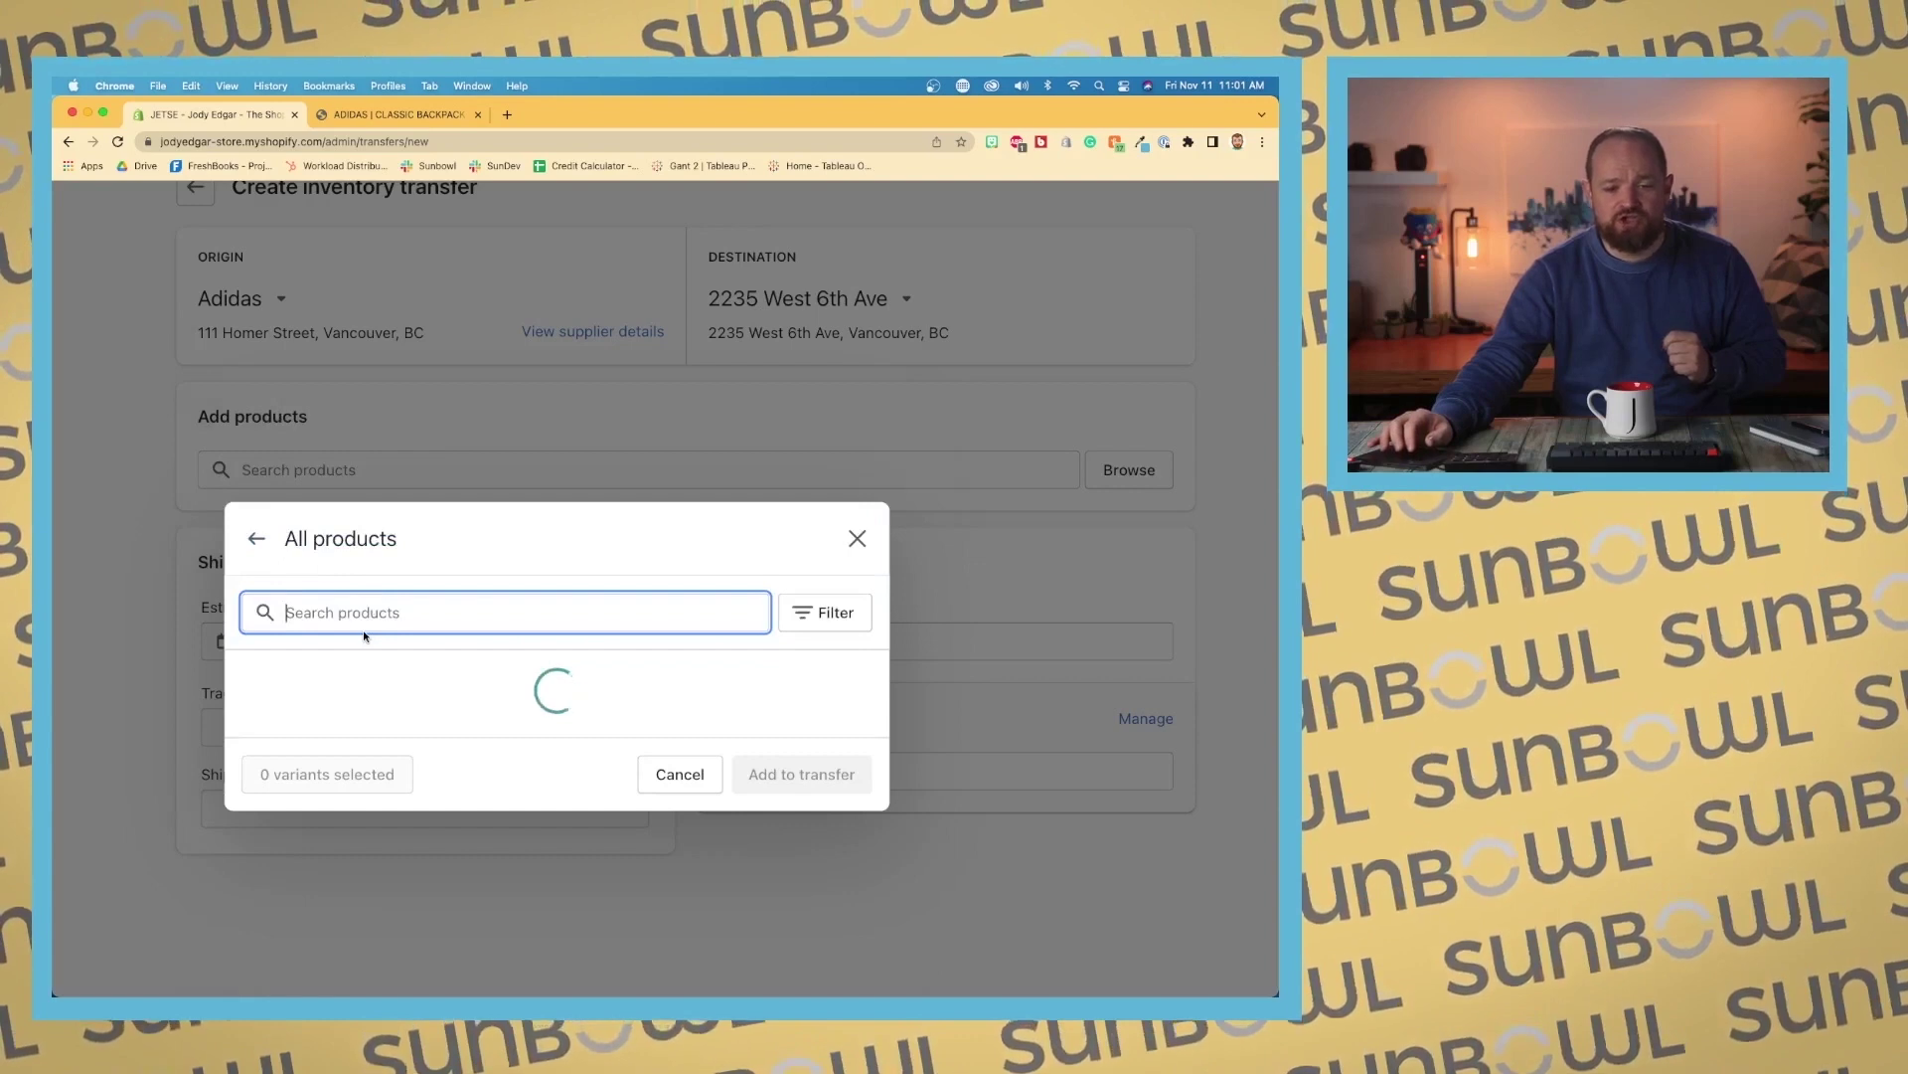
# Step: Add the ADIDAS | CLASSIC BACKPACK OS / black variant to the transfer and edit its quantity
pyautogui.click(253, 464)
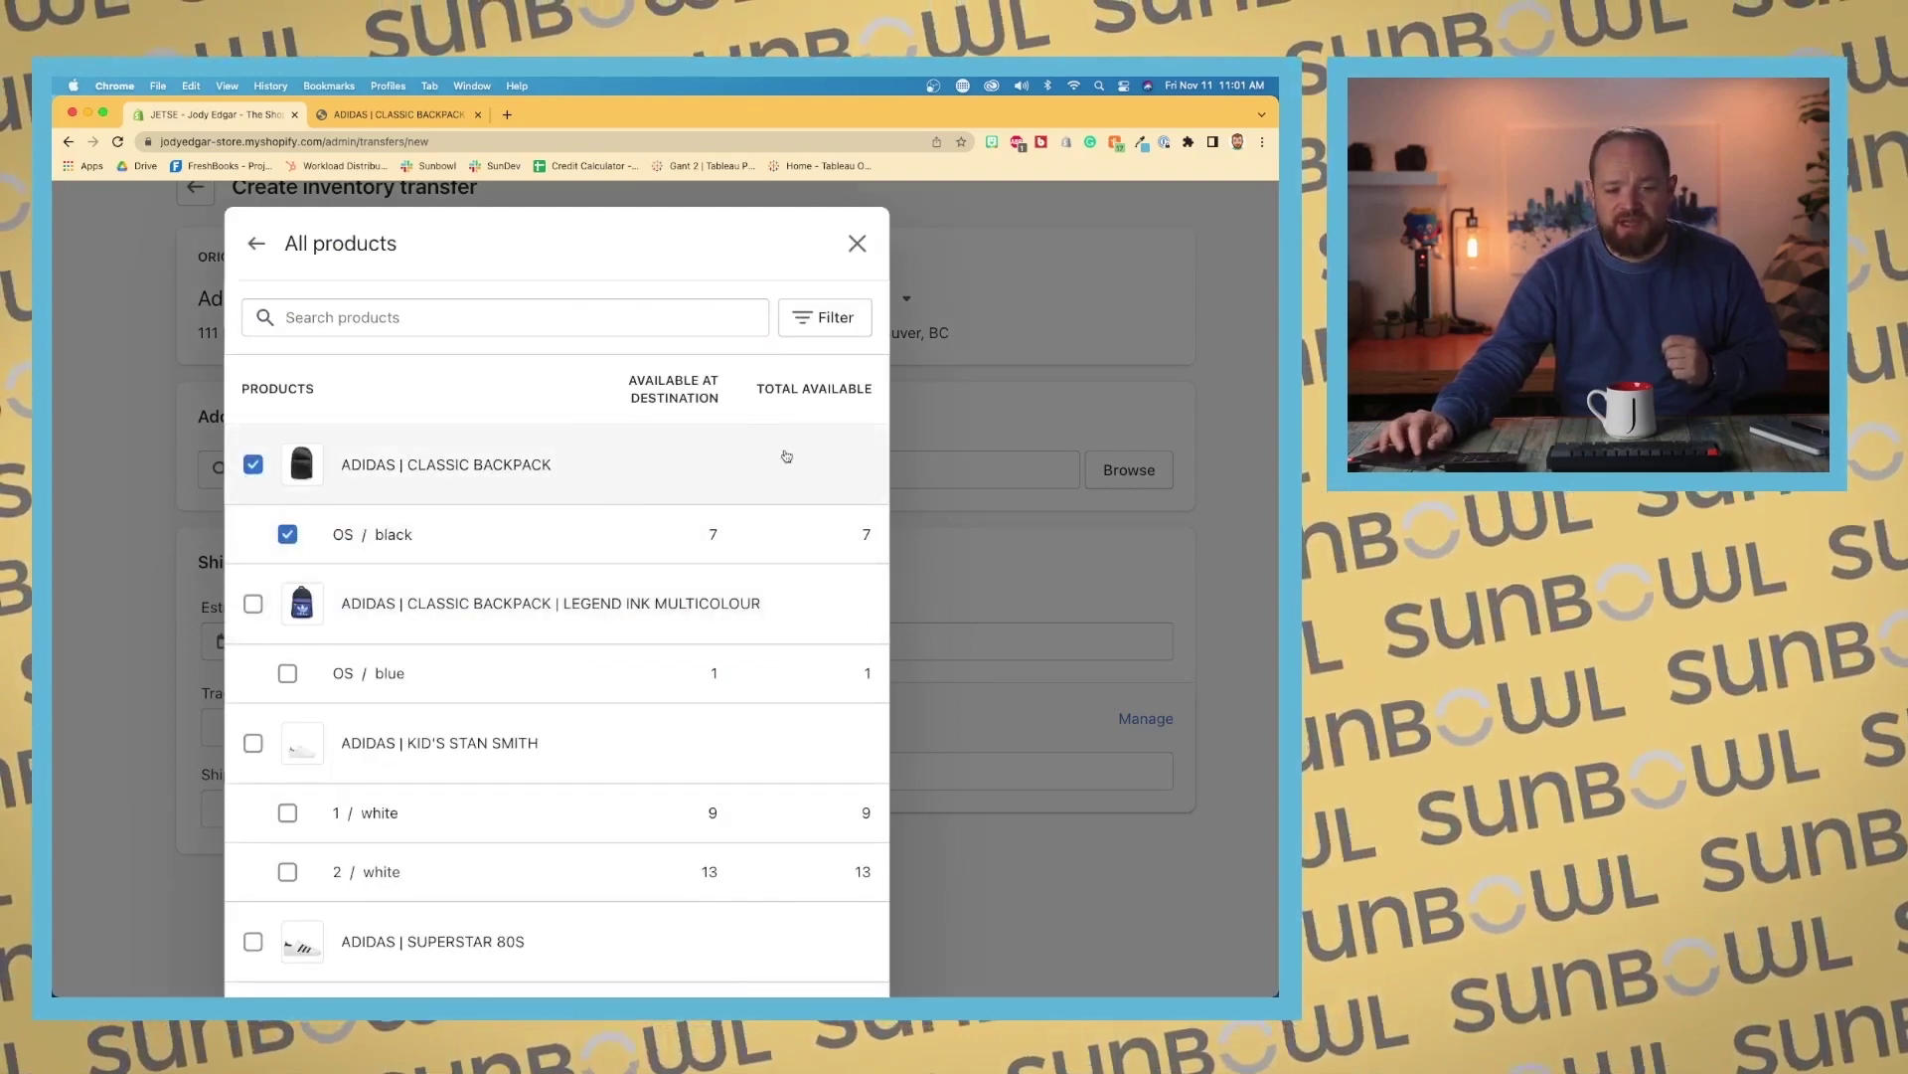
pyautogui.scroll(-10, 811, 434)
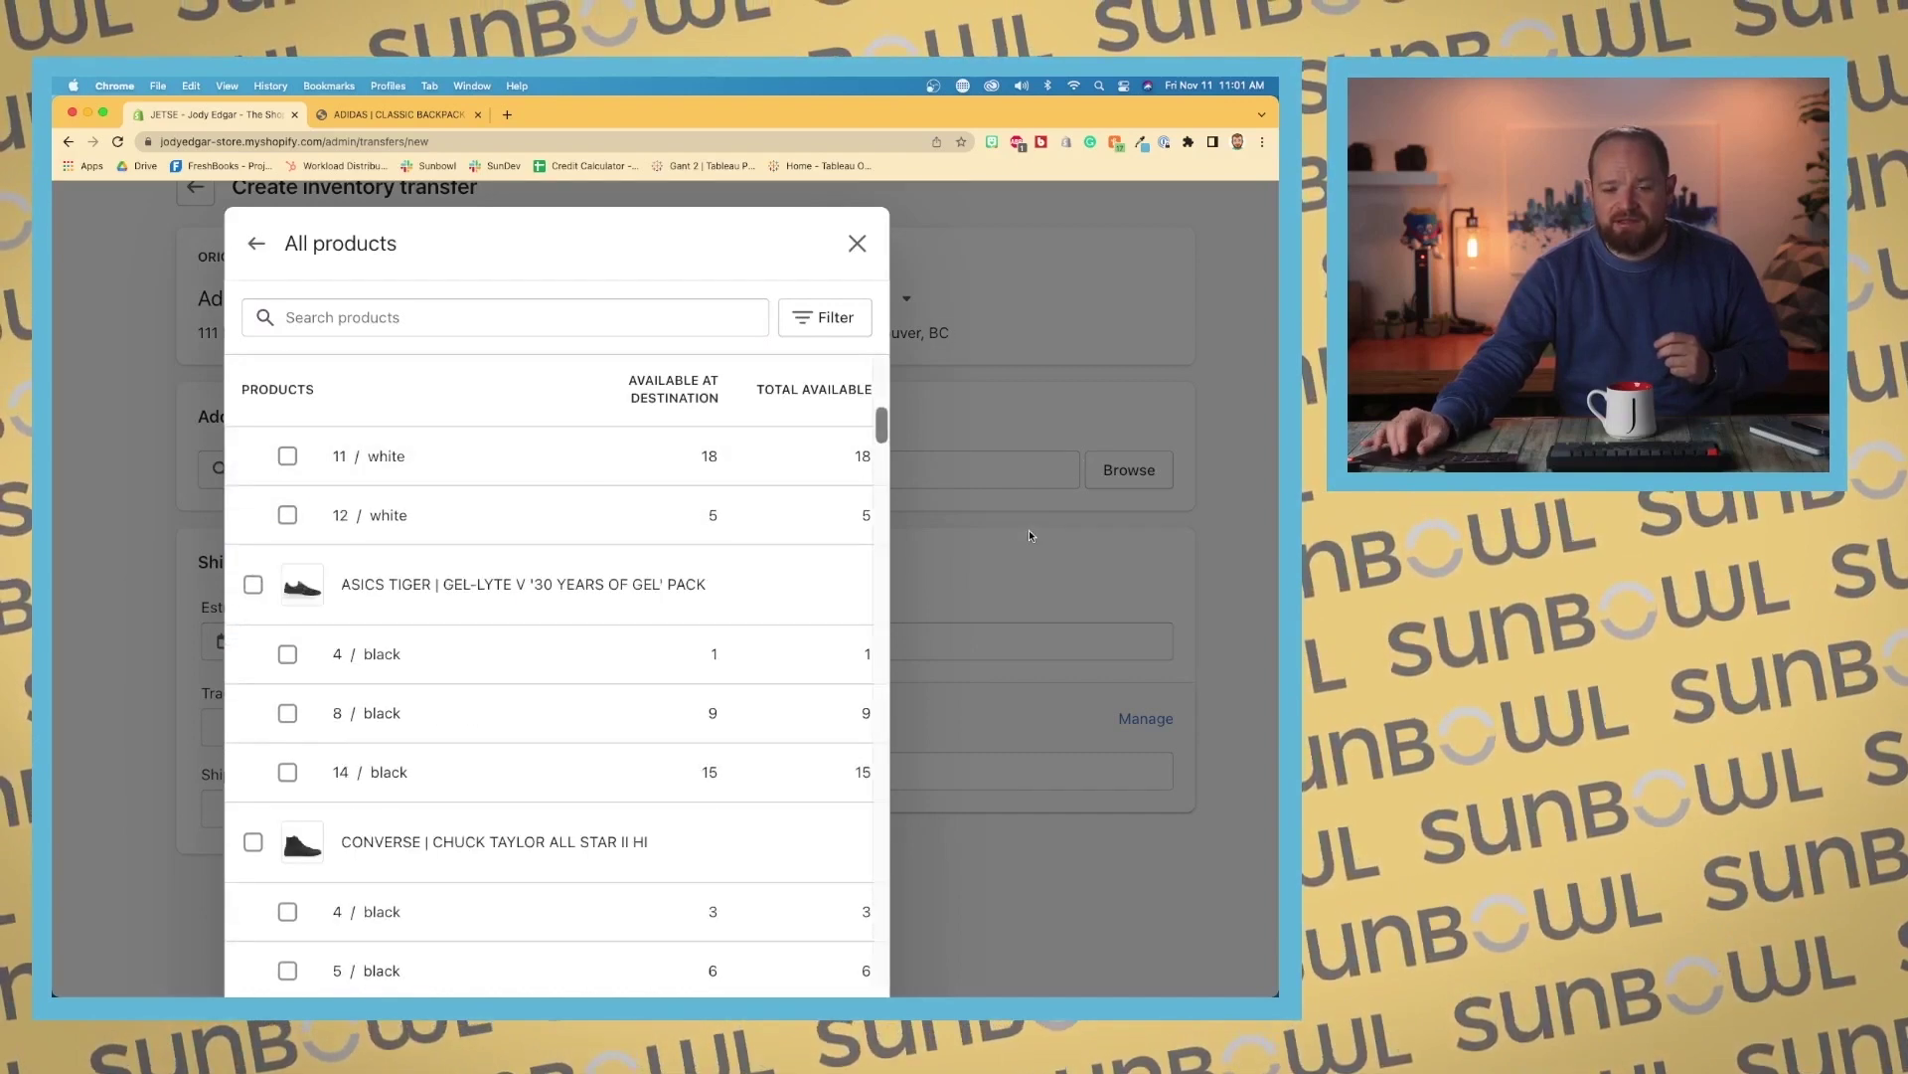
pyautogui.press('super+minus')
pyautogui.press('super+minus')
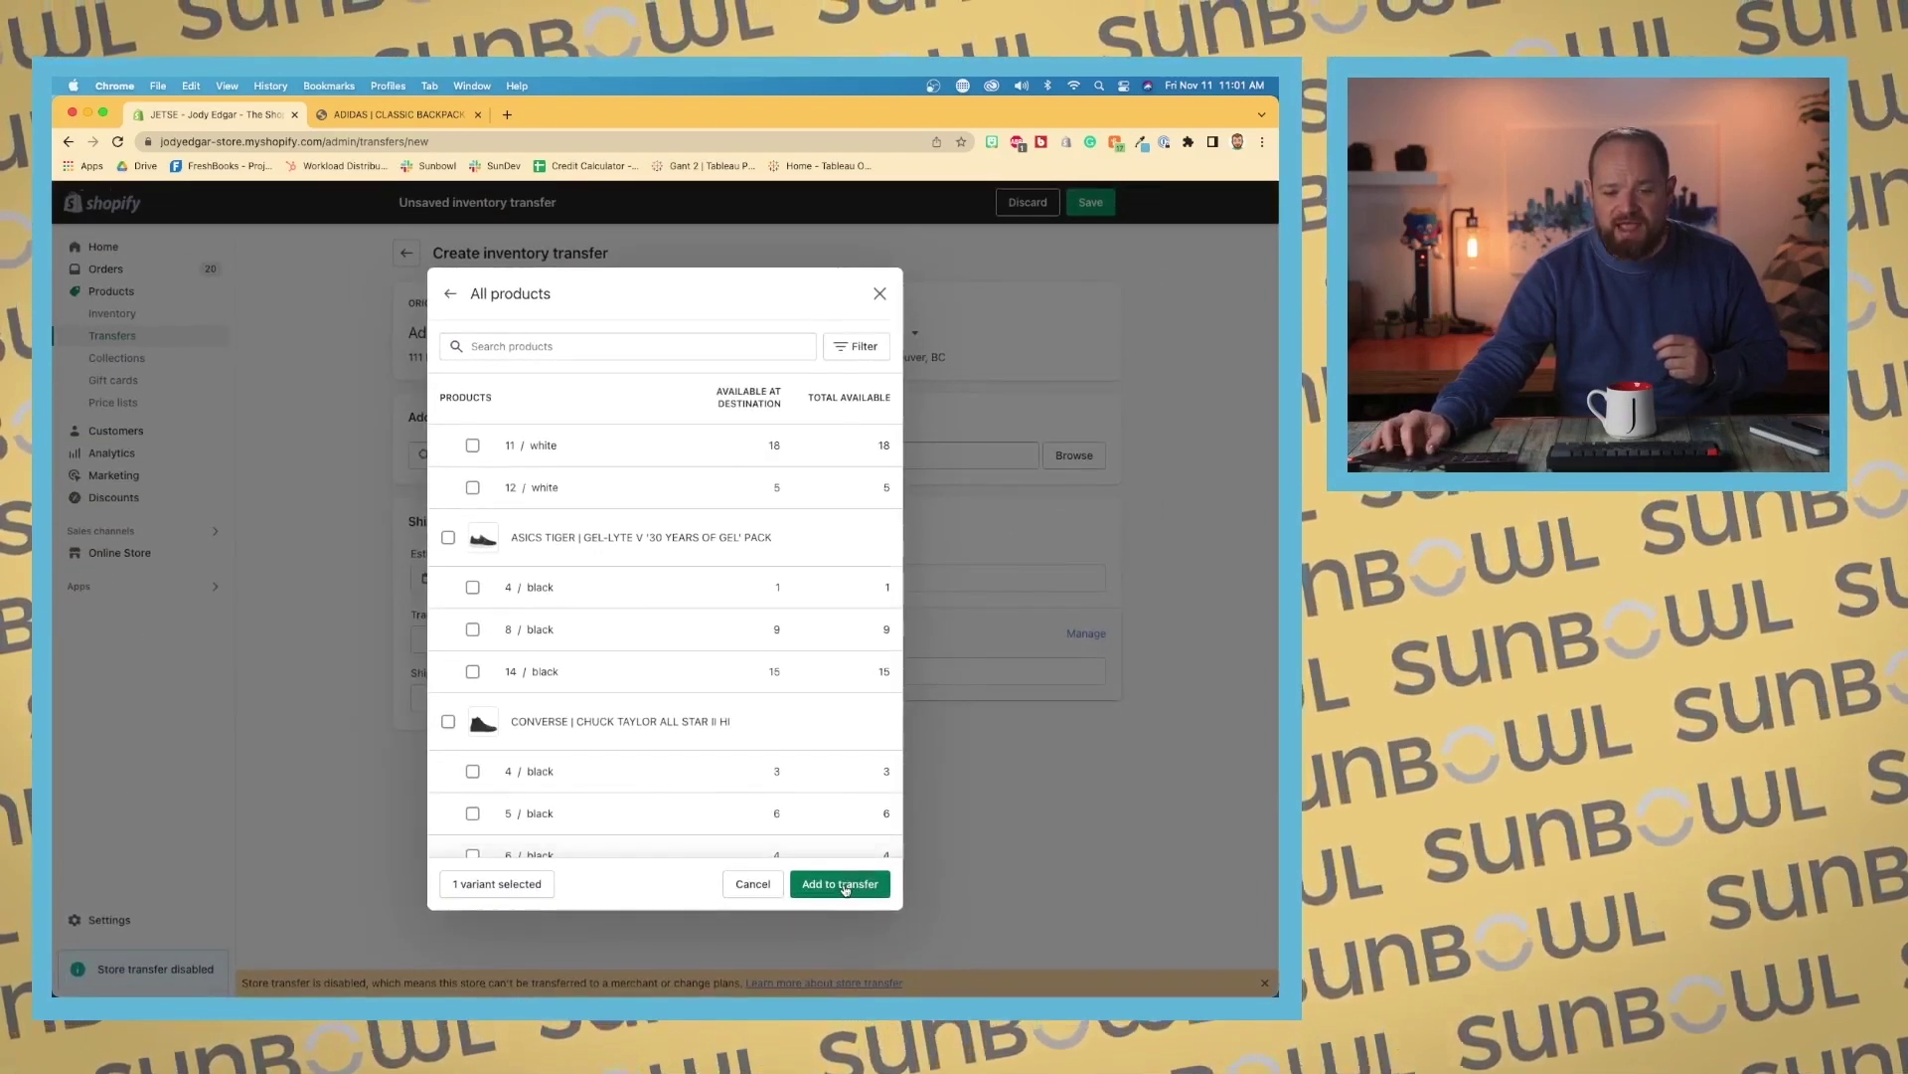
pyautogui.click(843, 884)
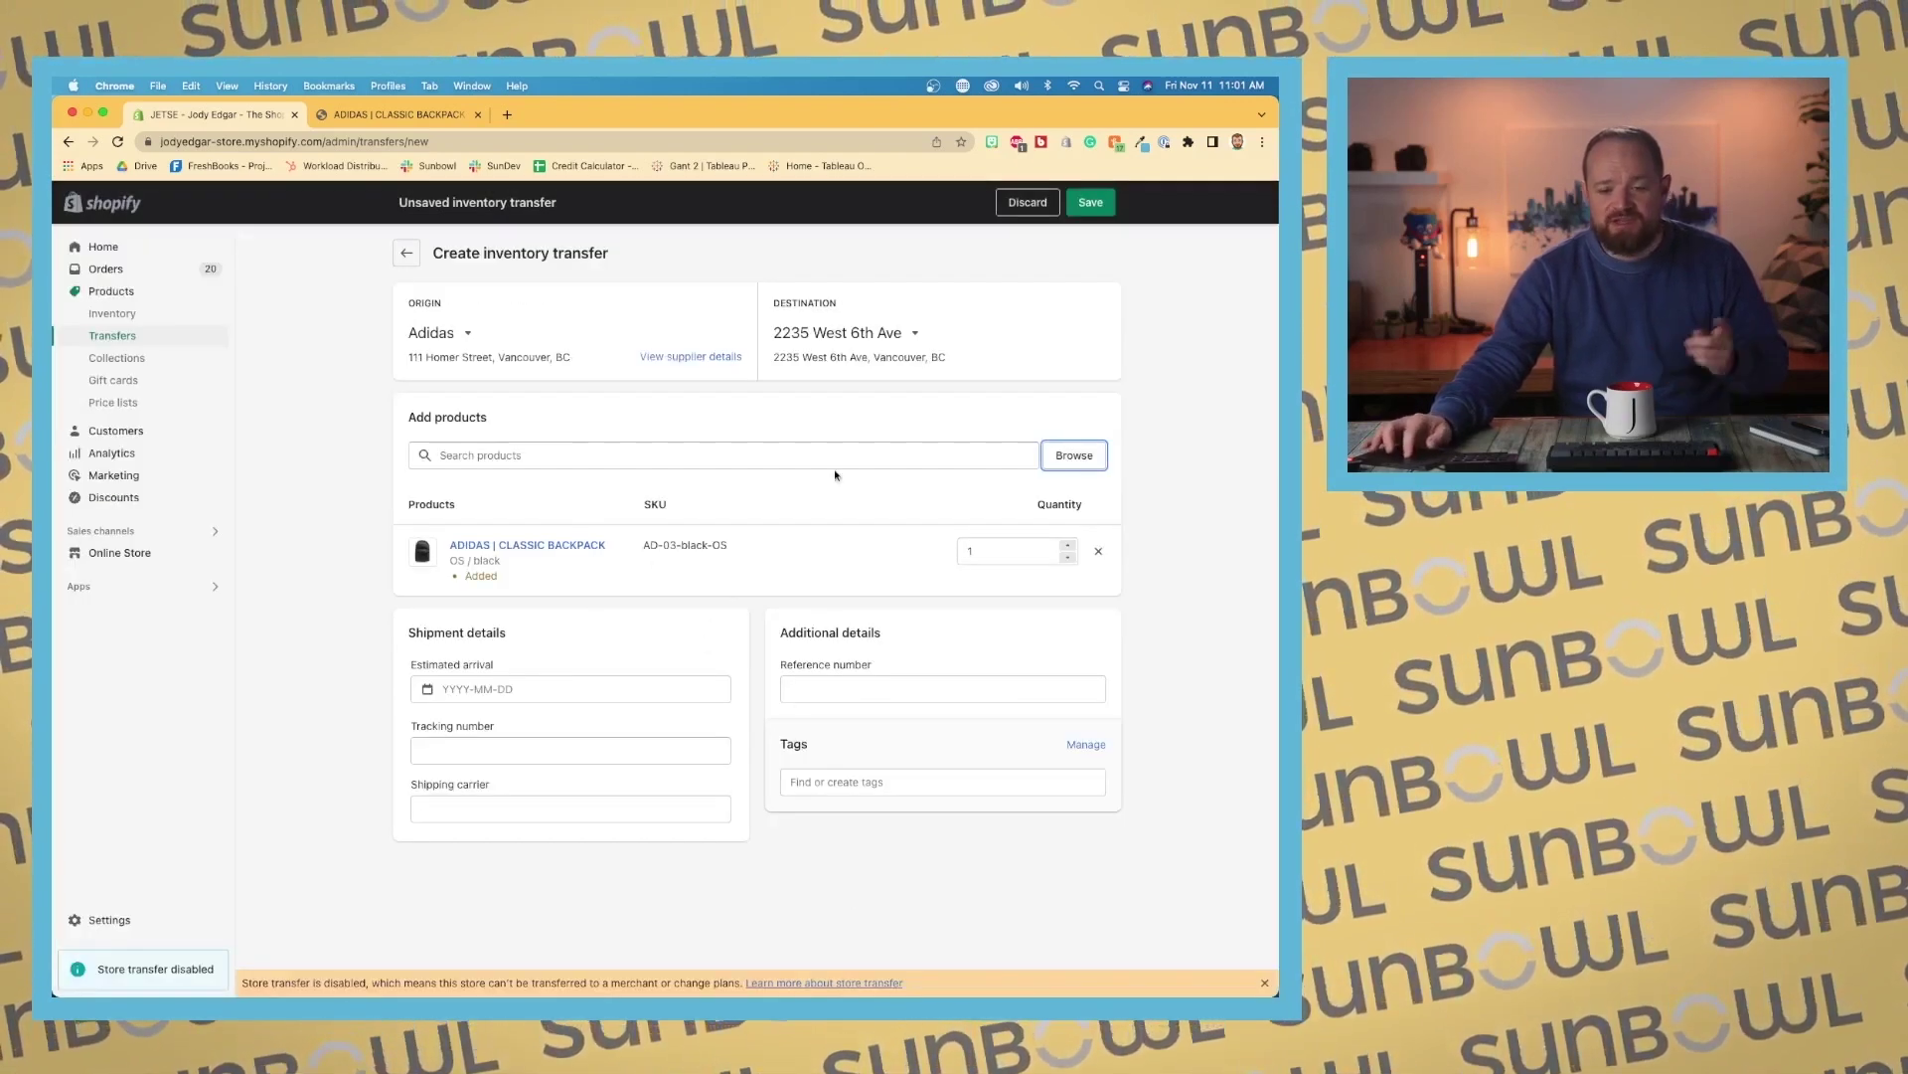
pyautogui.click(993, 555)
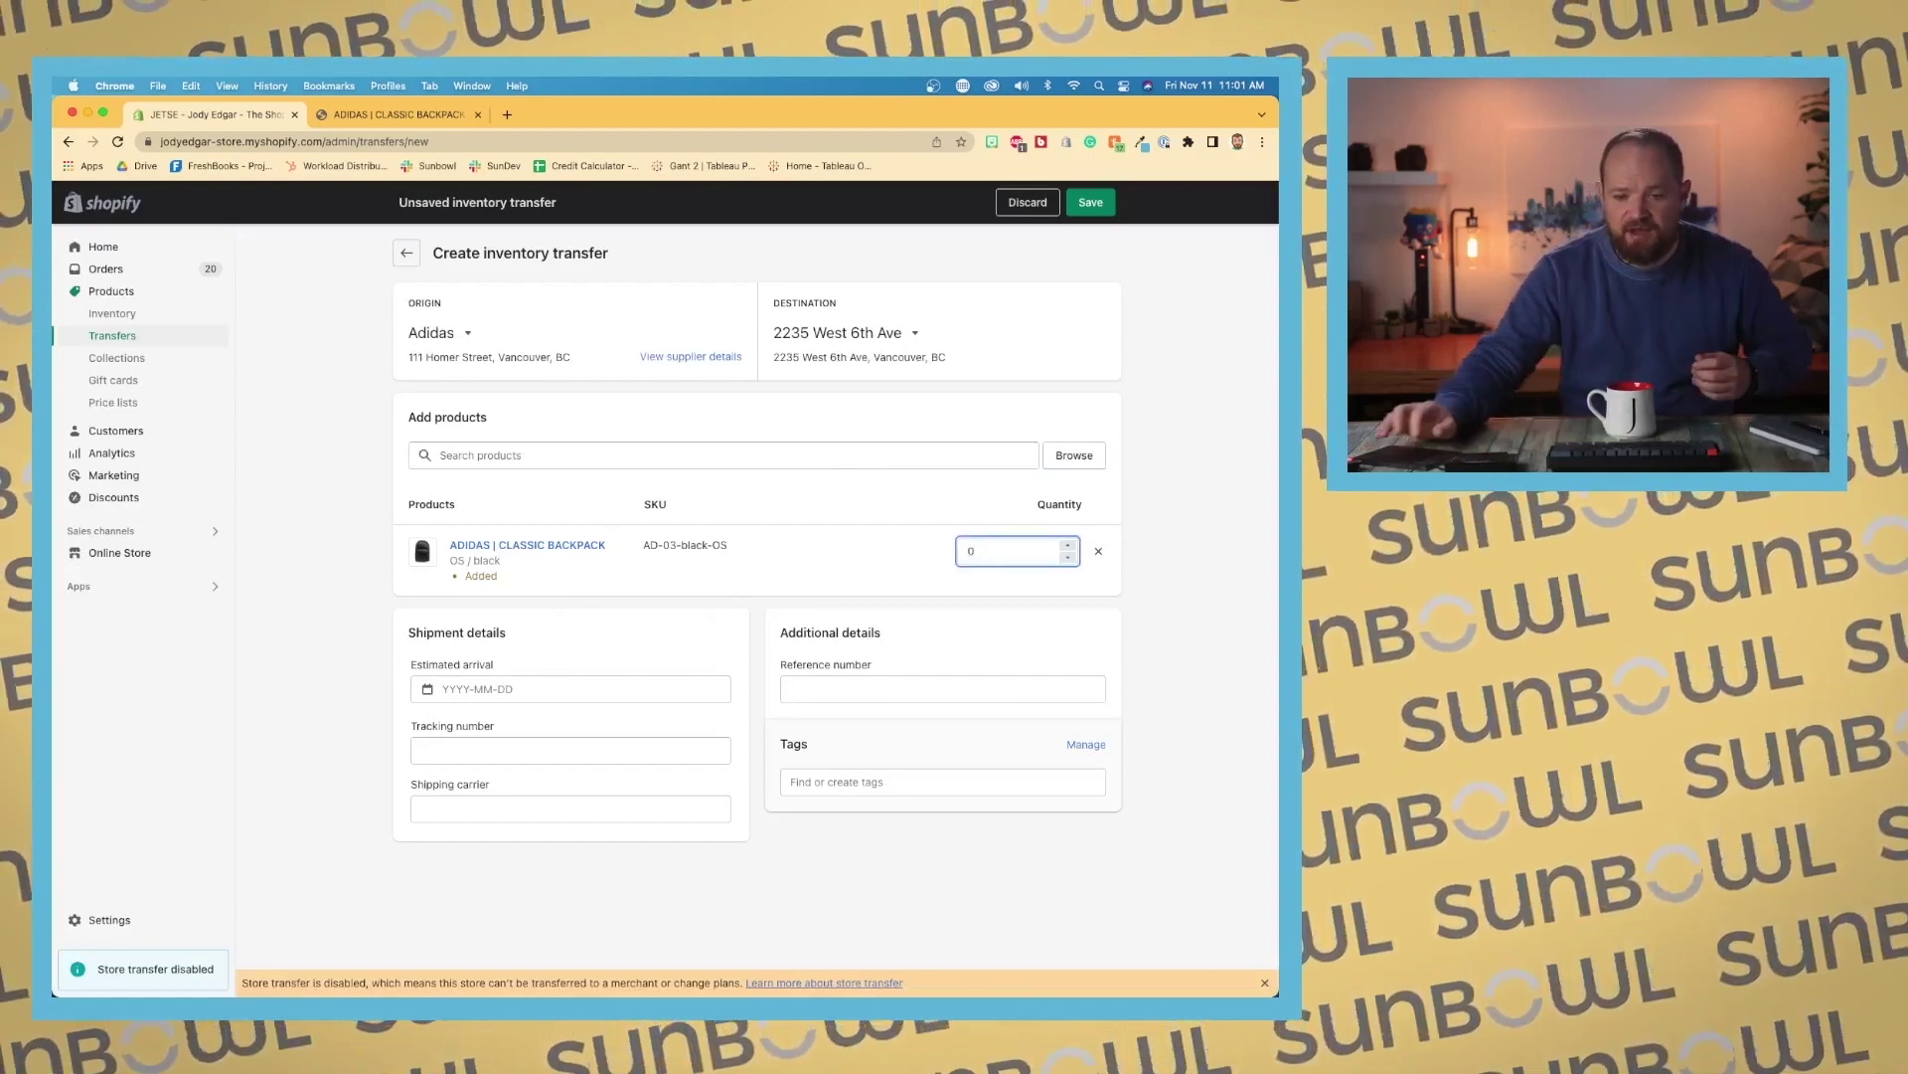
# Step: Set the backpack quantity to 10 and the estimated arrival to November 14, 2022
pyautogui.write('0')
pyautogui.click(1165, 626)
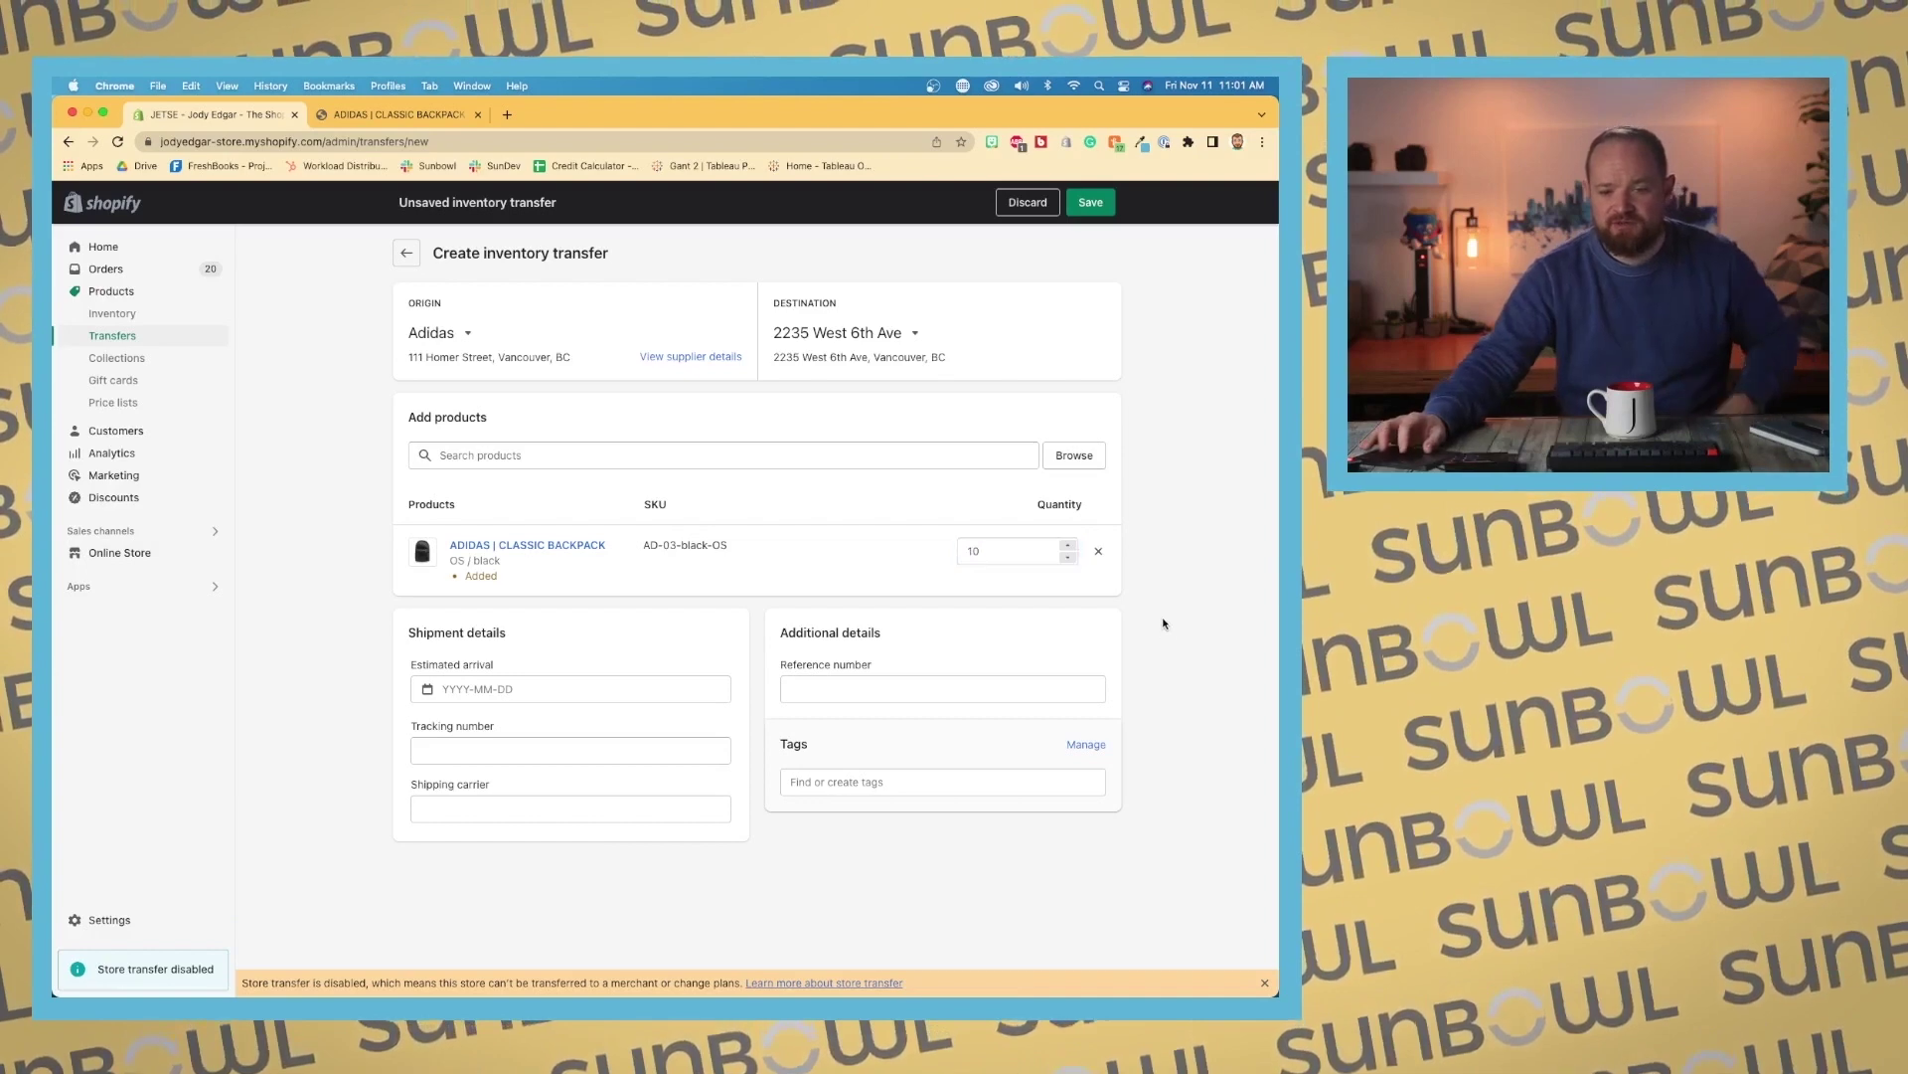
pyautogui.click(639, 691)
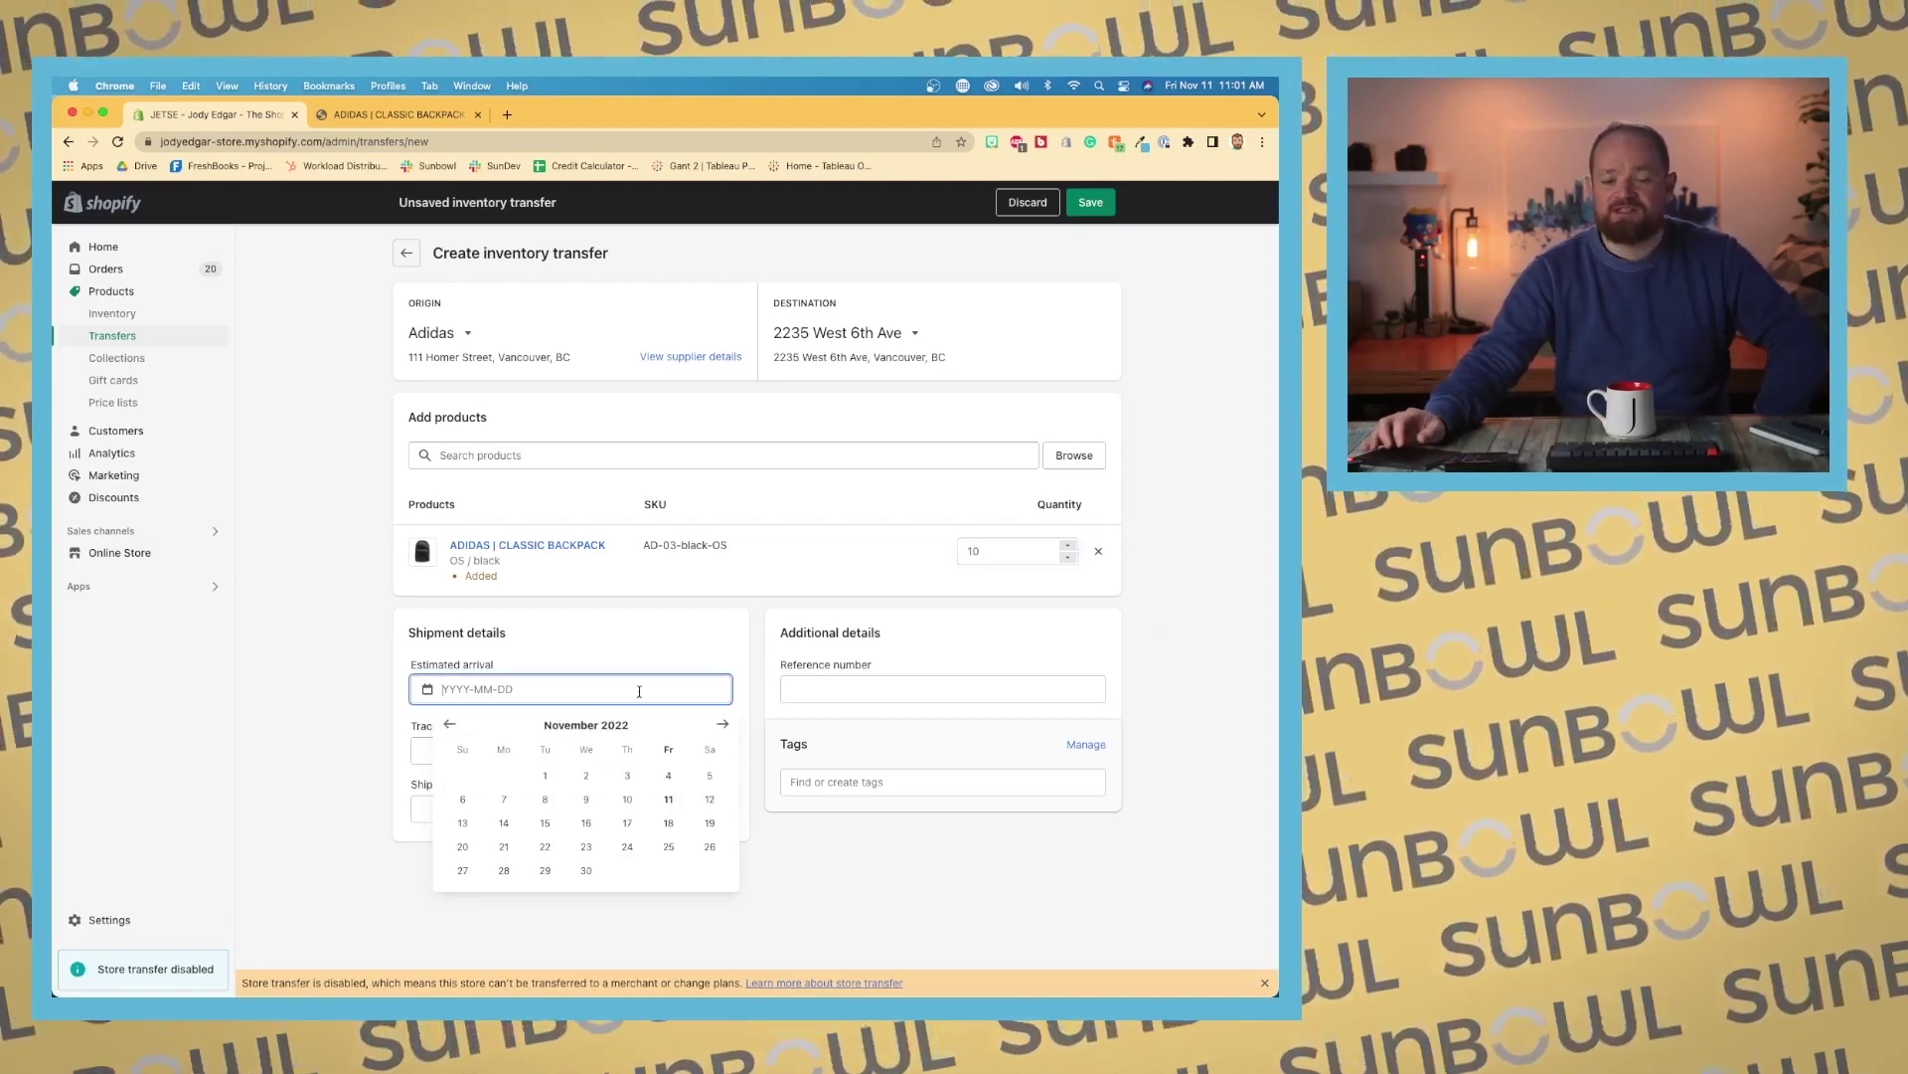
pyautogui.click(504, 823)
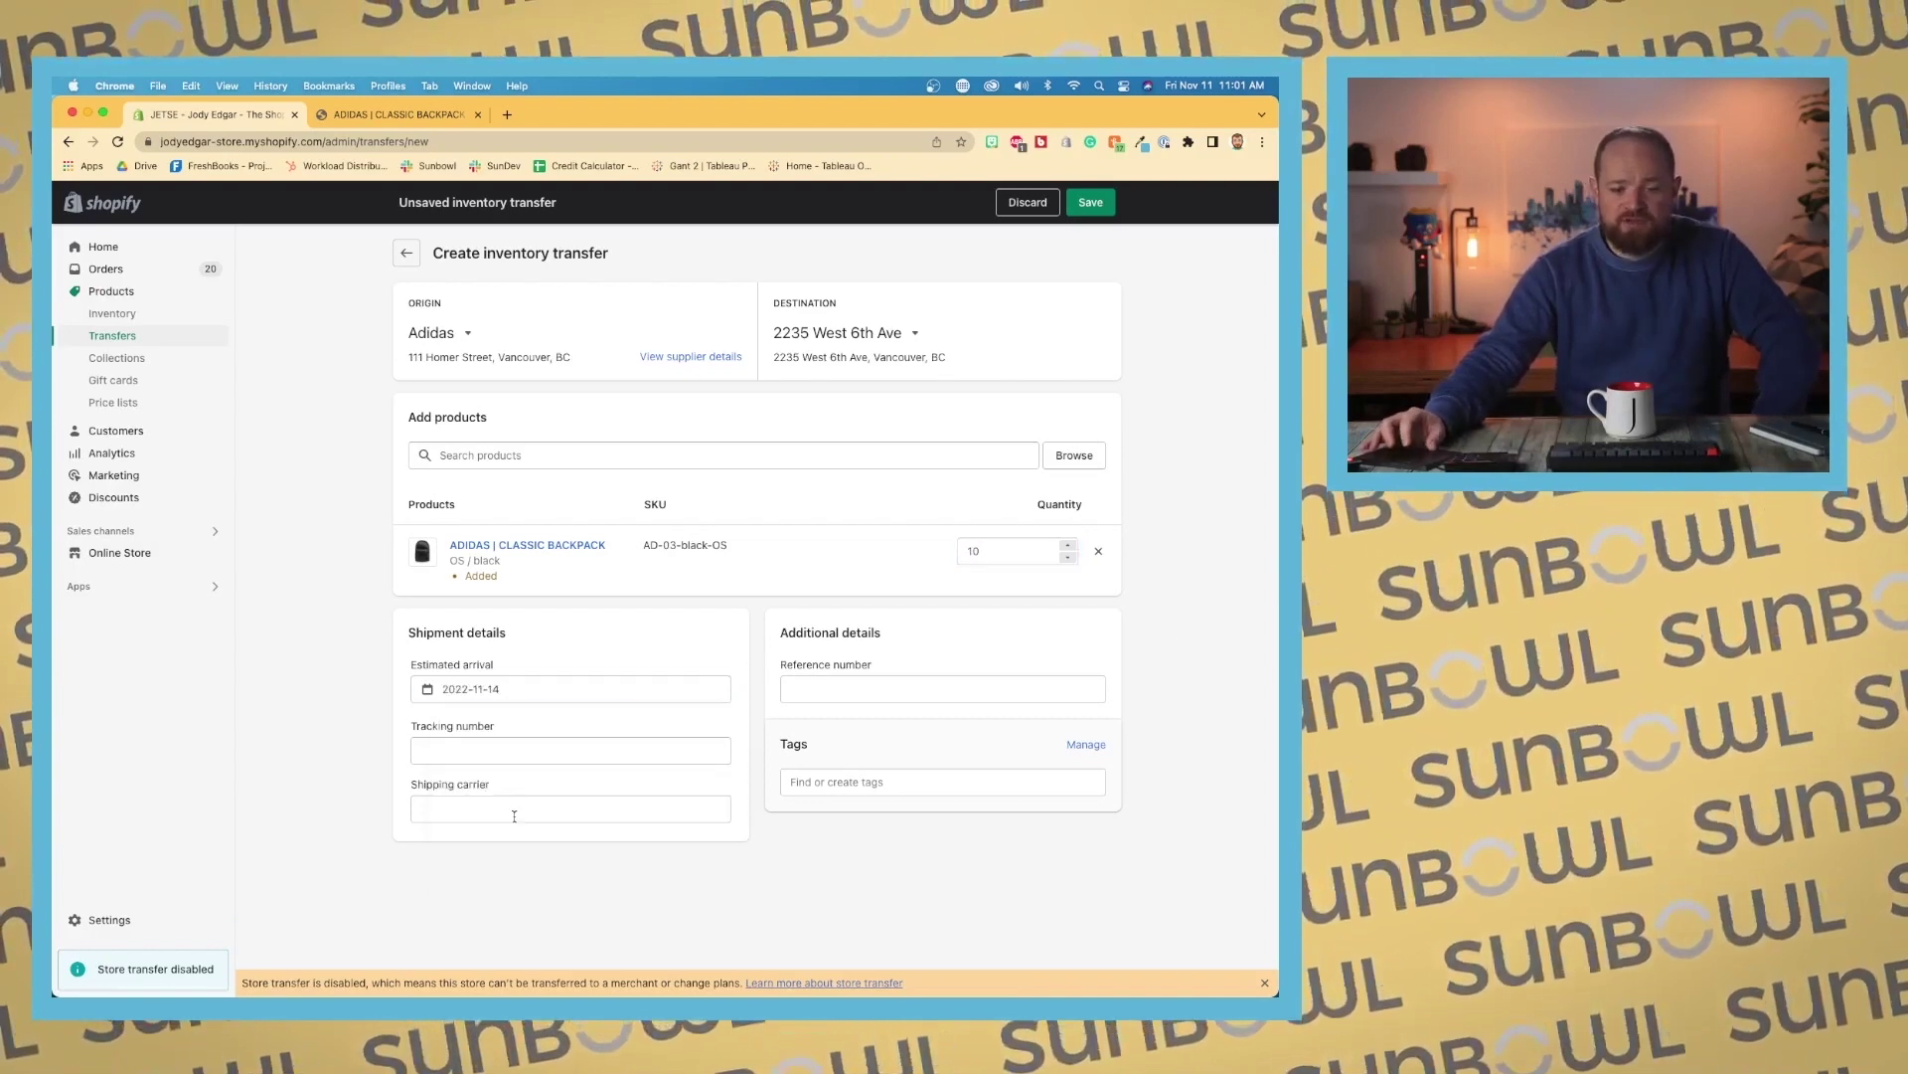
# Step: Choose UPS as the transfer's shipping carrier
pyautogui.click(550, 748)
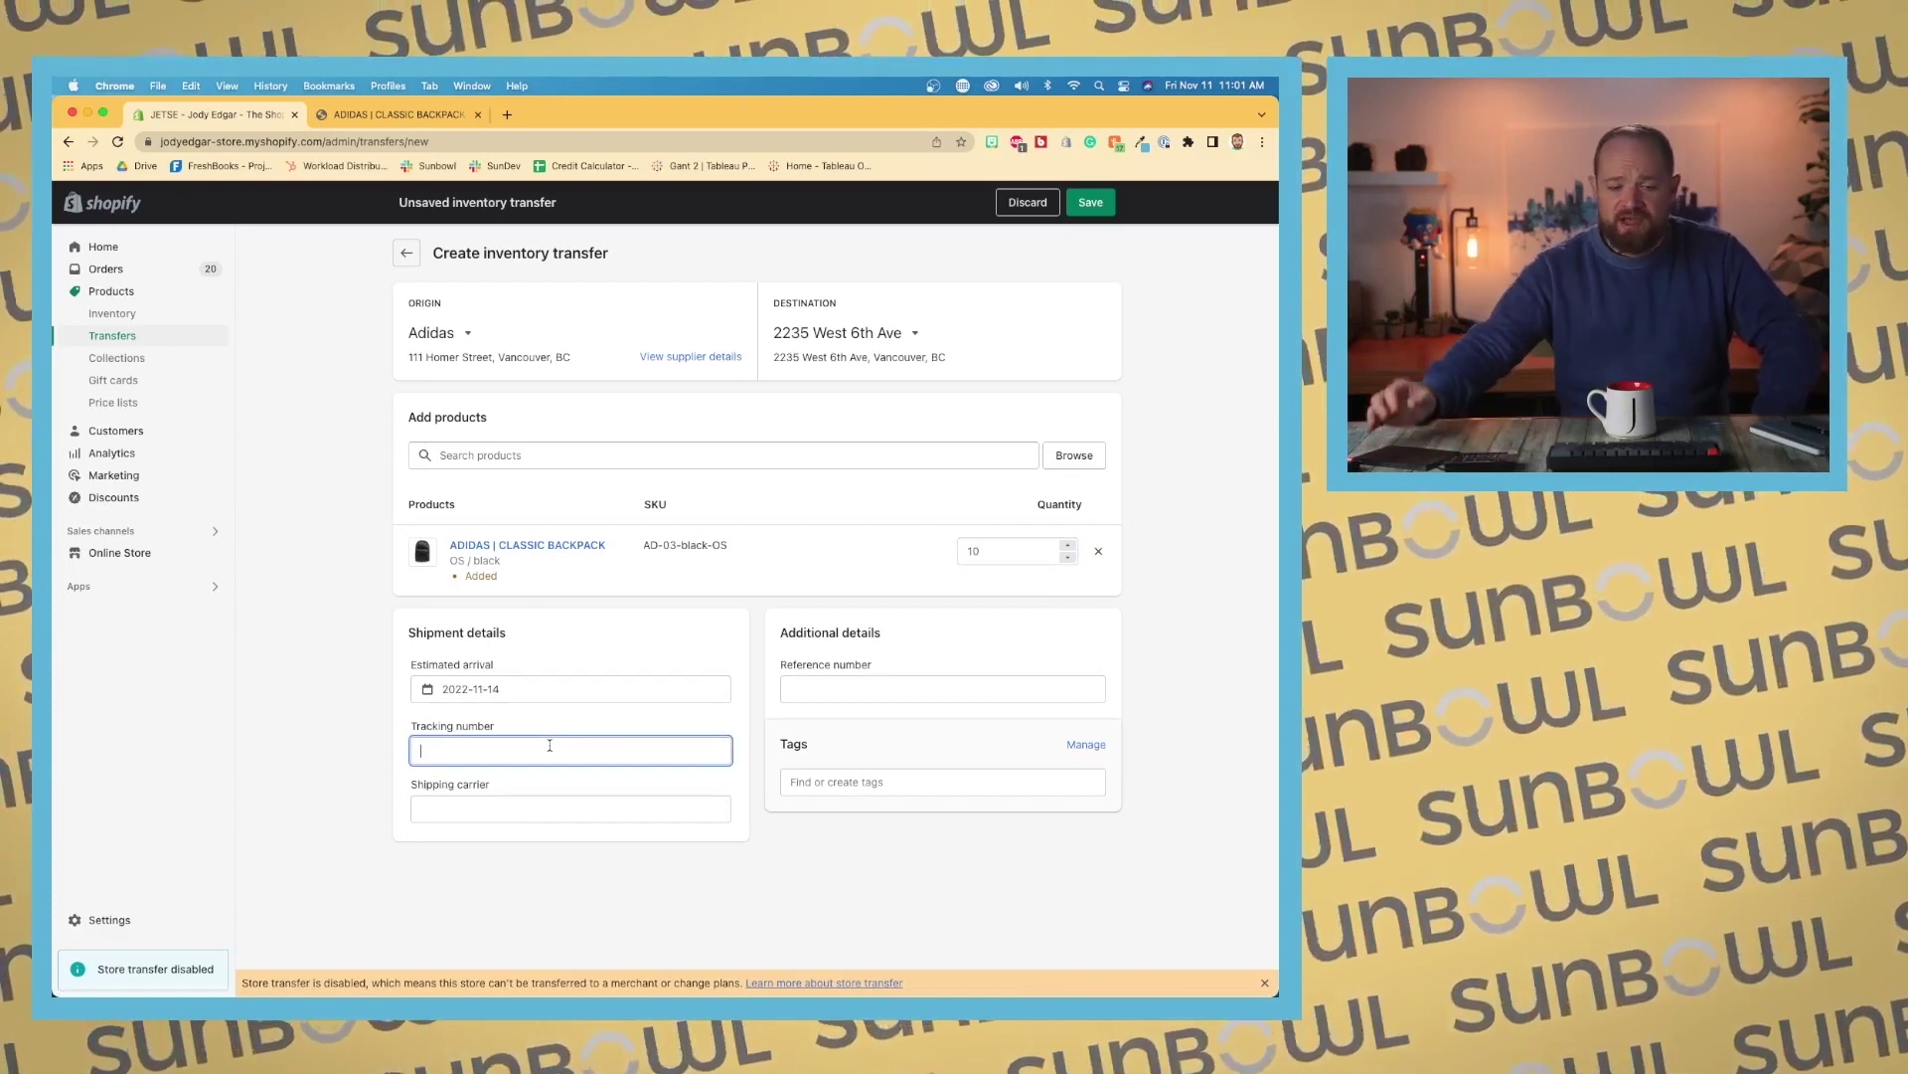
pyautogui.click(558, 796)
pyautogui.write('up')
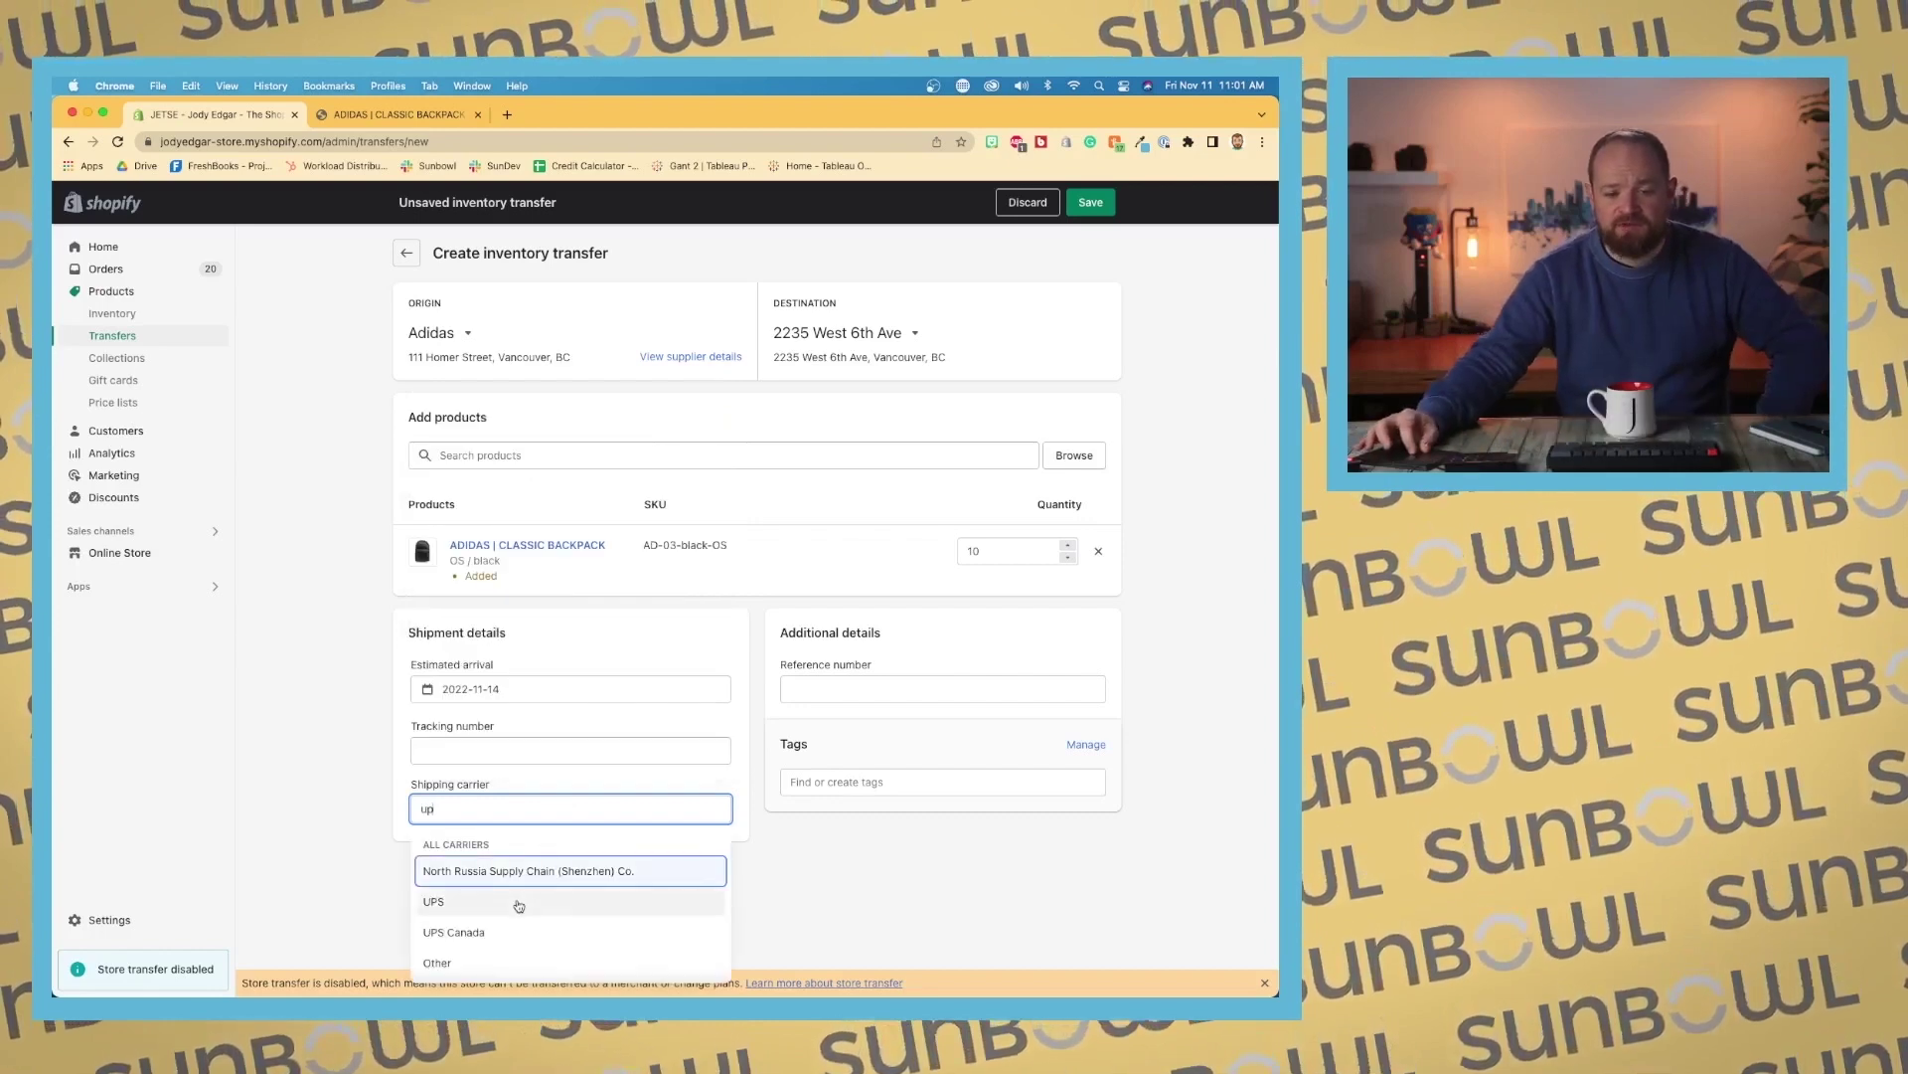
pyautogui.click(520, 904)
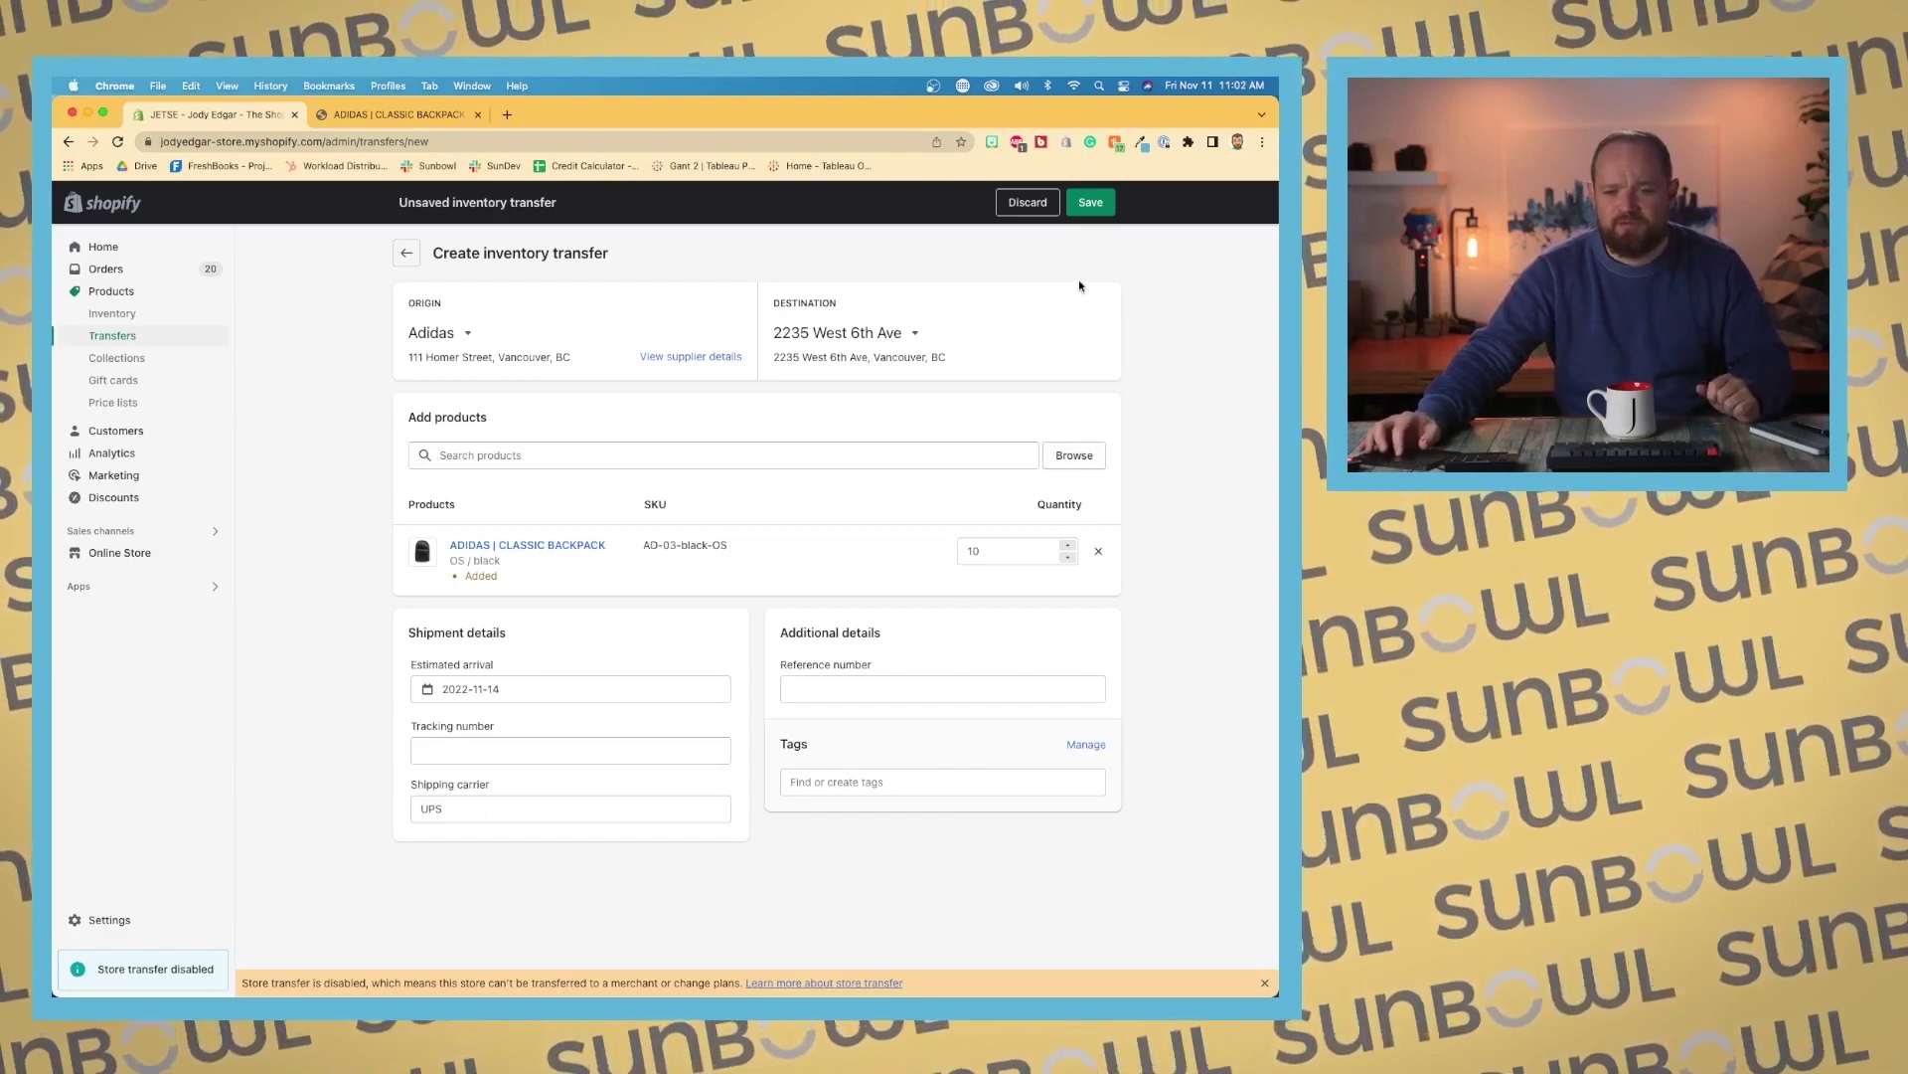
pyautogui.click(1090, 202)
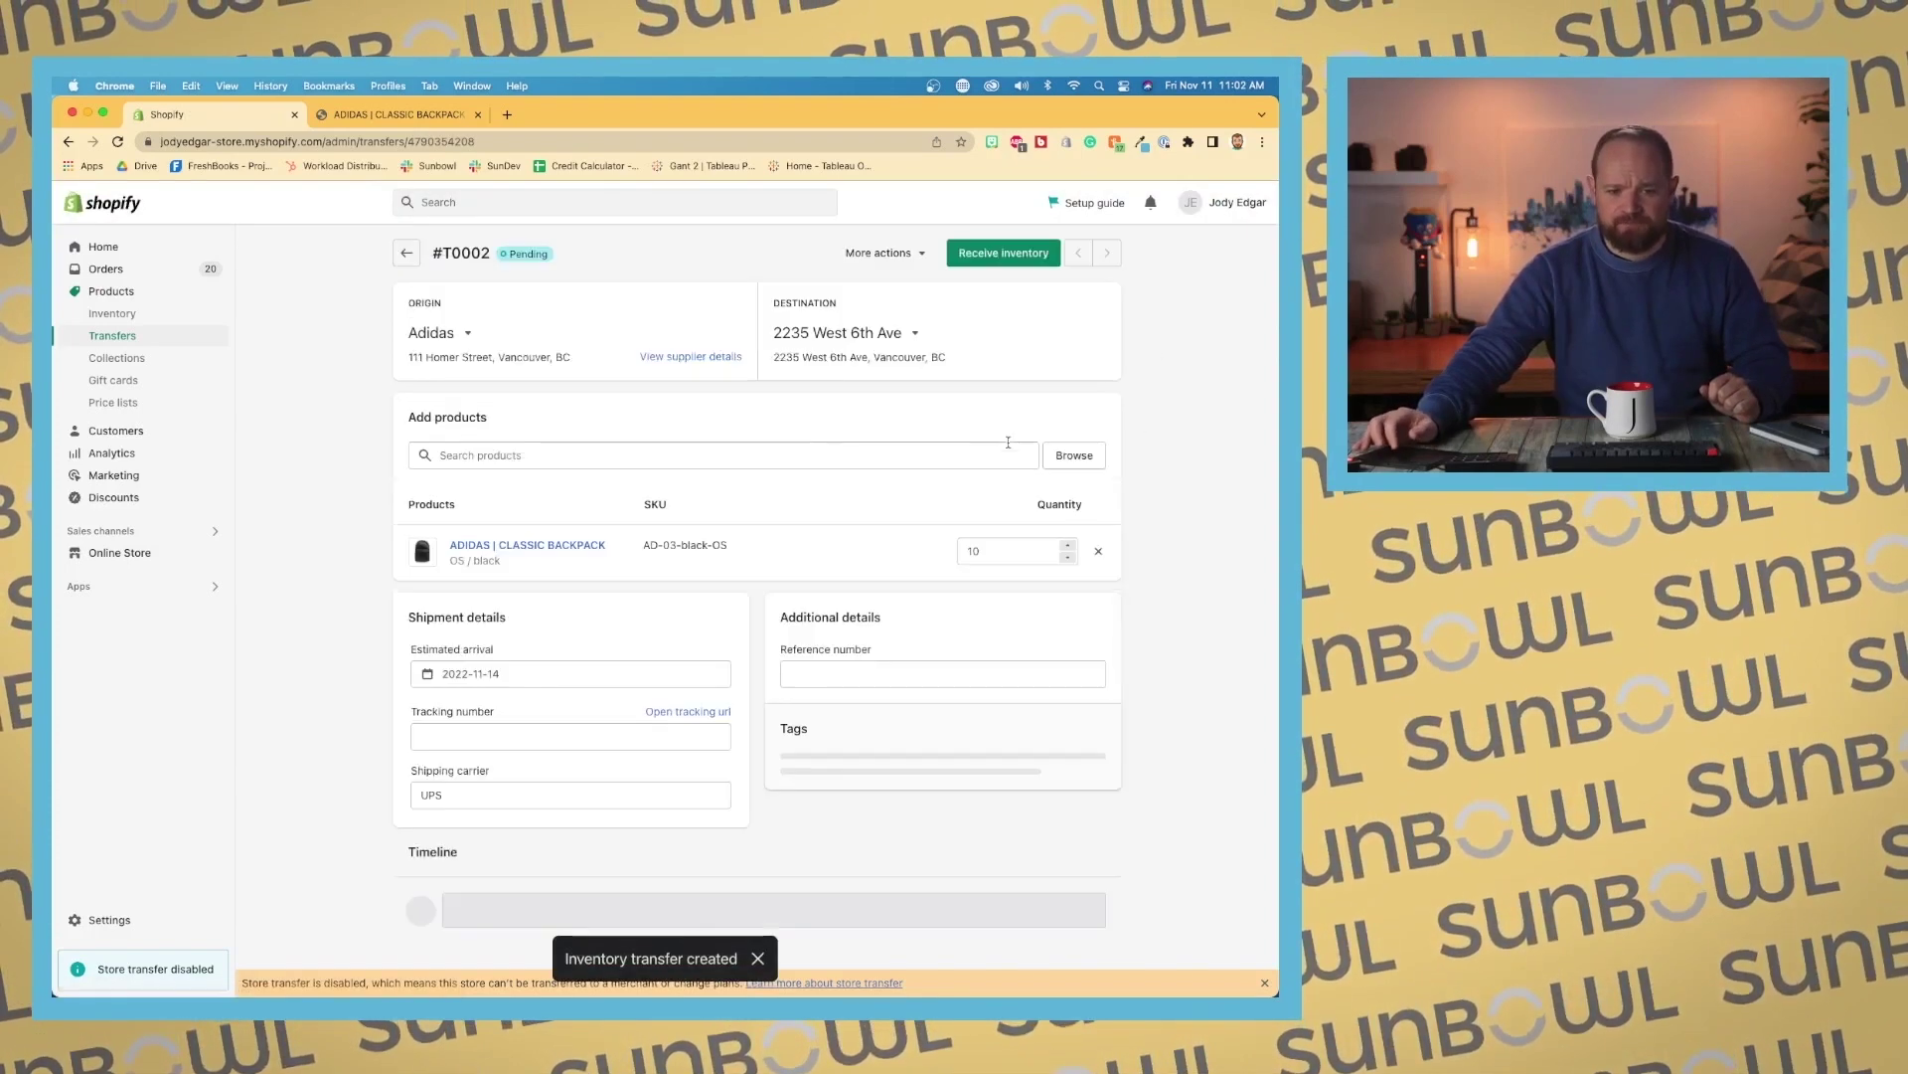
pyautogui.scroll(-2, 822, 432)
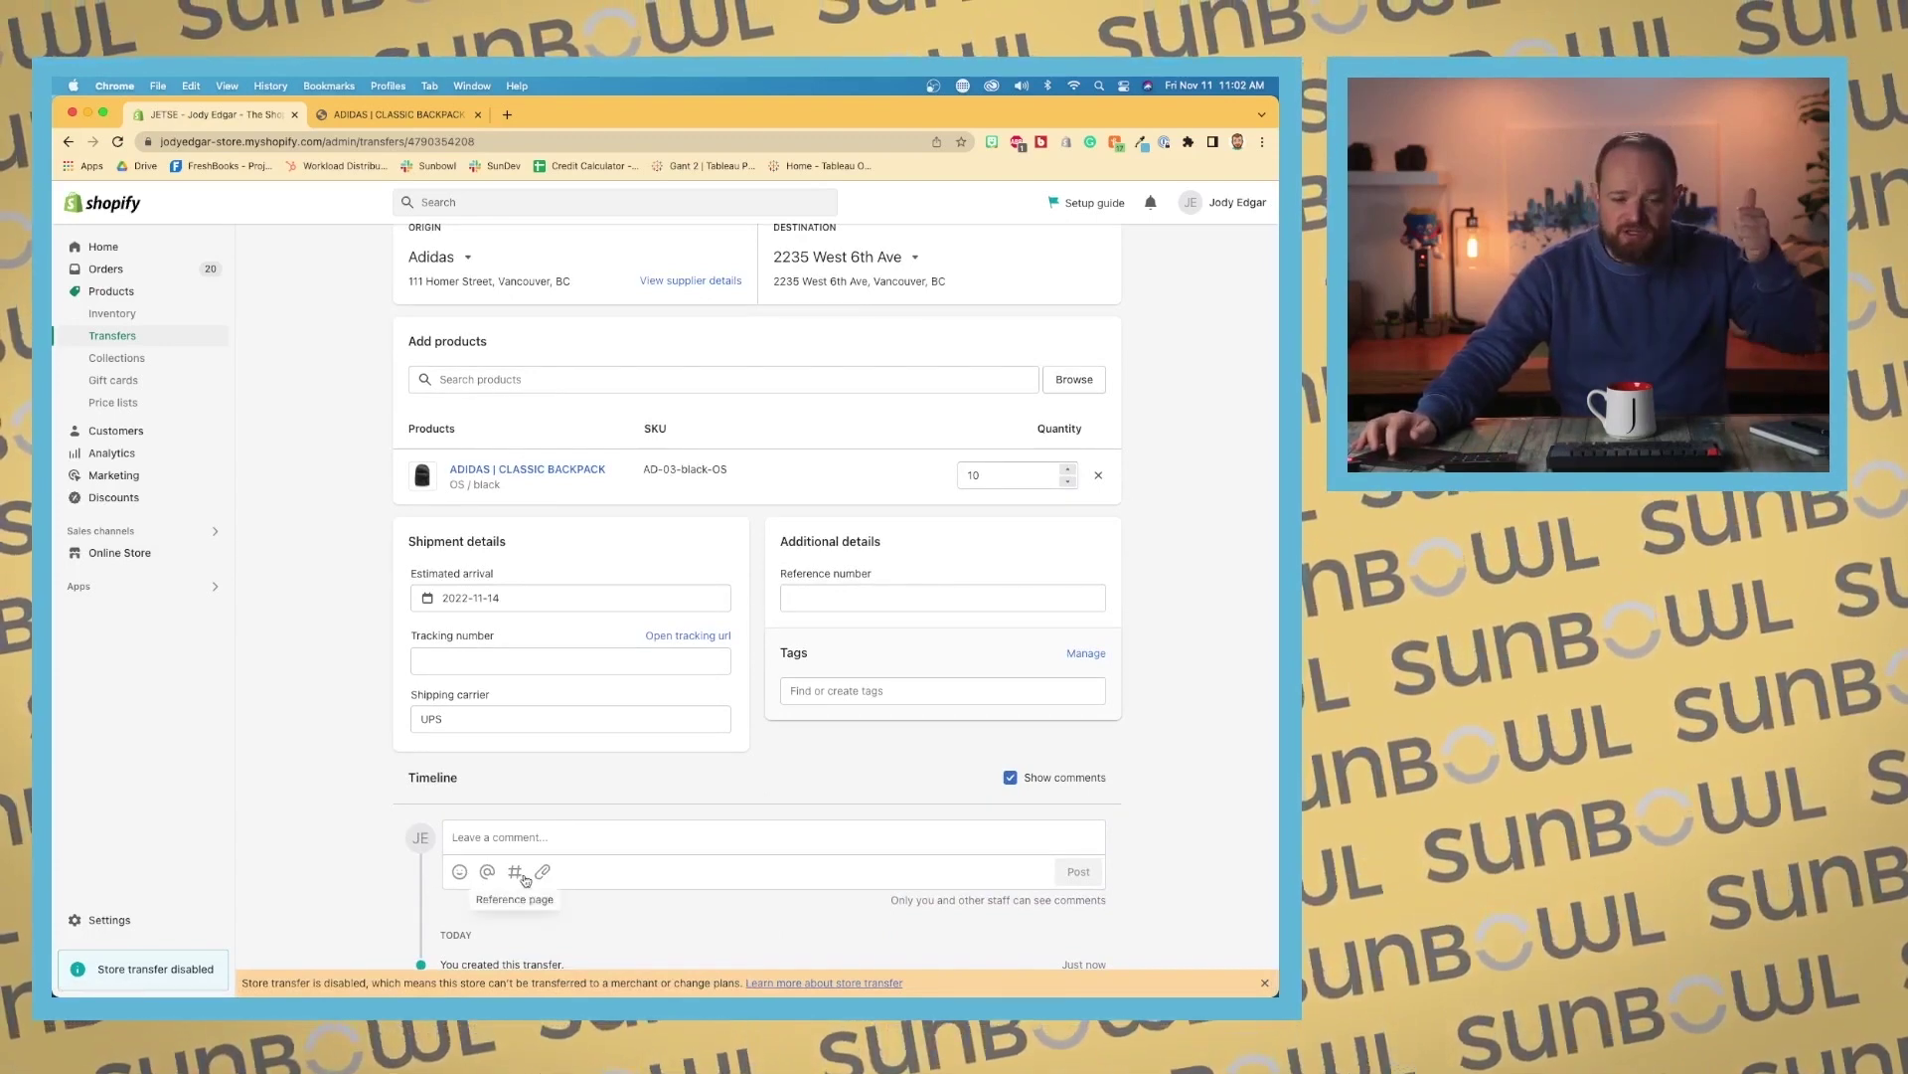
pyautogui.scroll(1, 747, 815)
pyautogui.scroll(2, 748, 813)
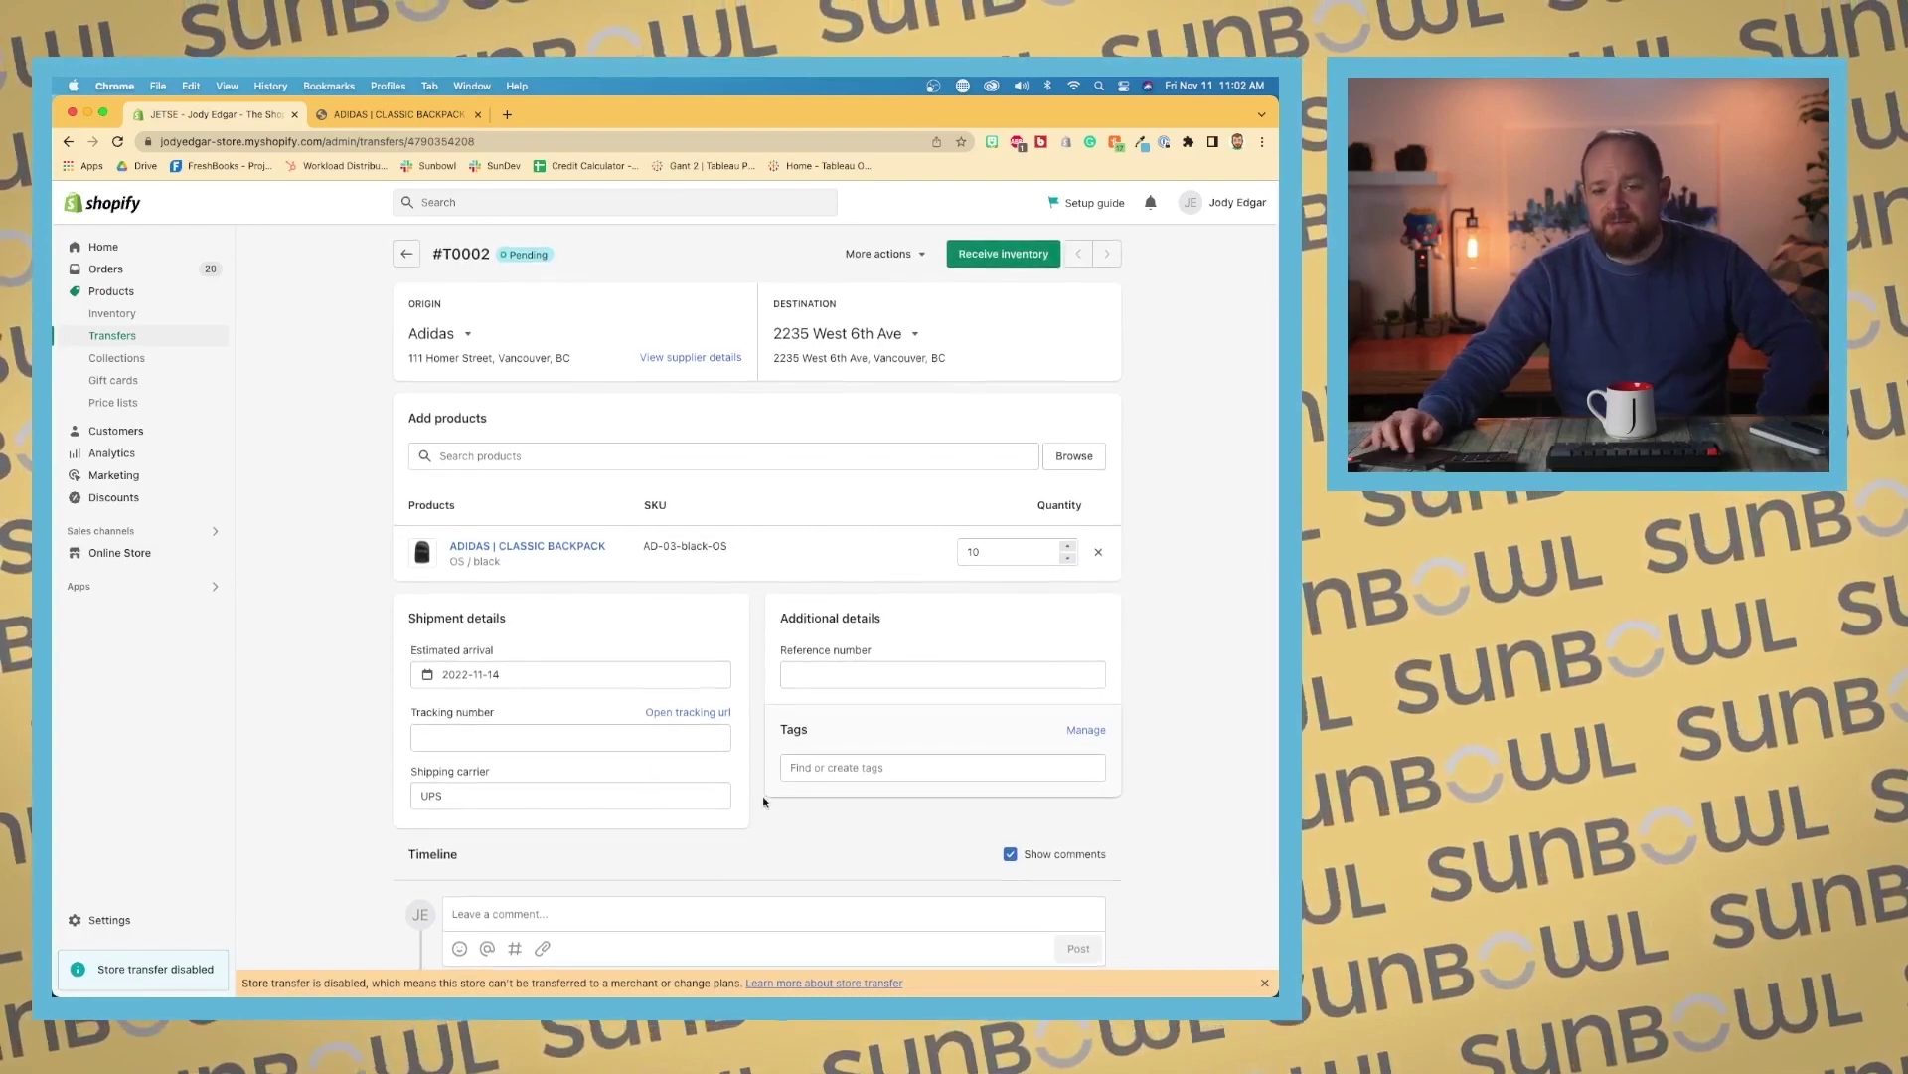
pyautogui.click(922, 255)
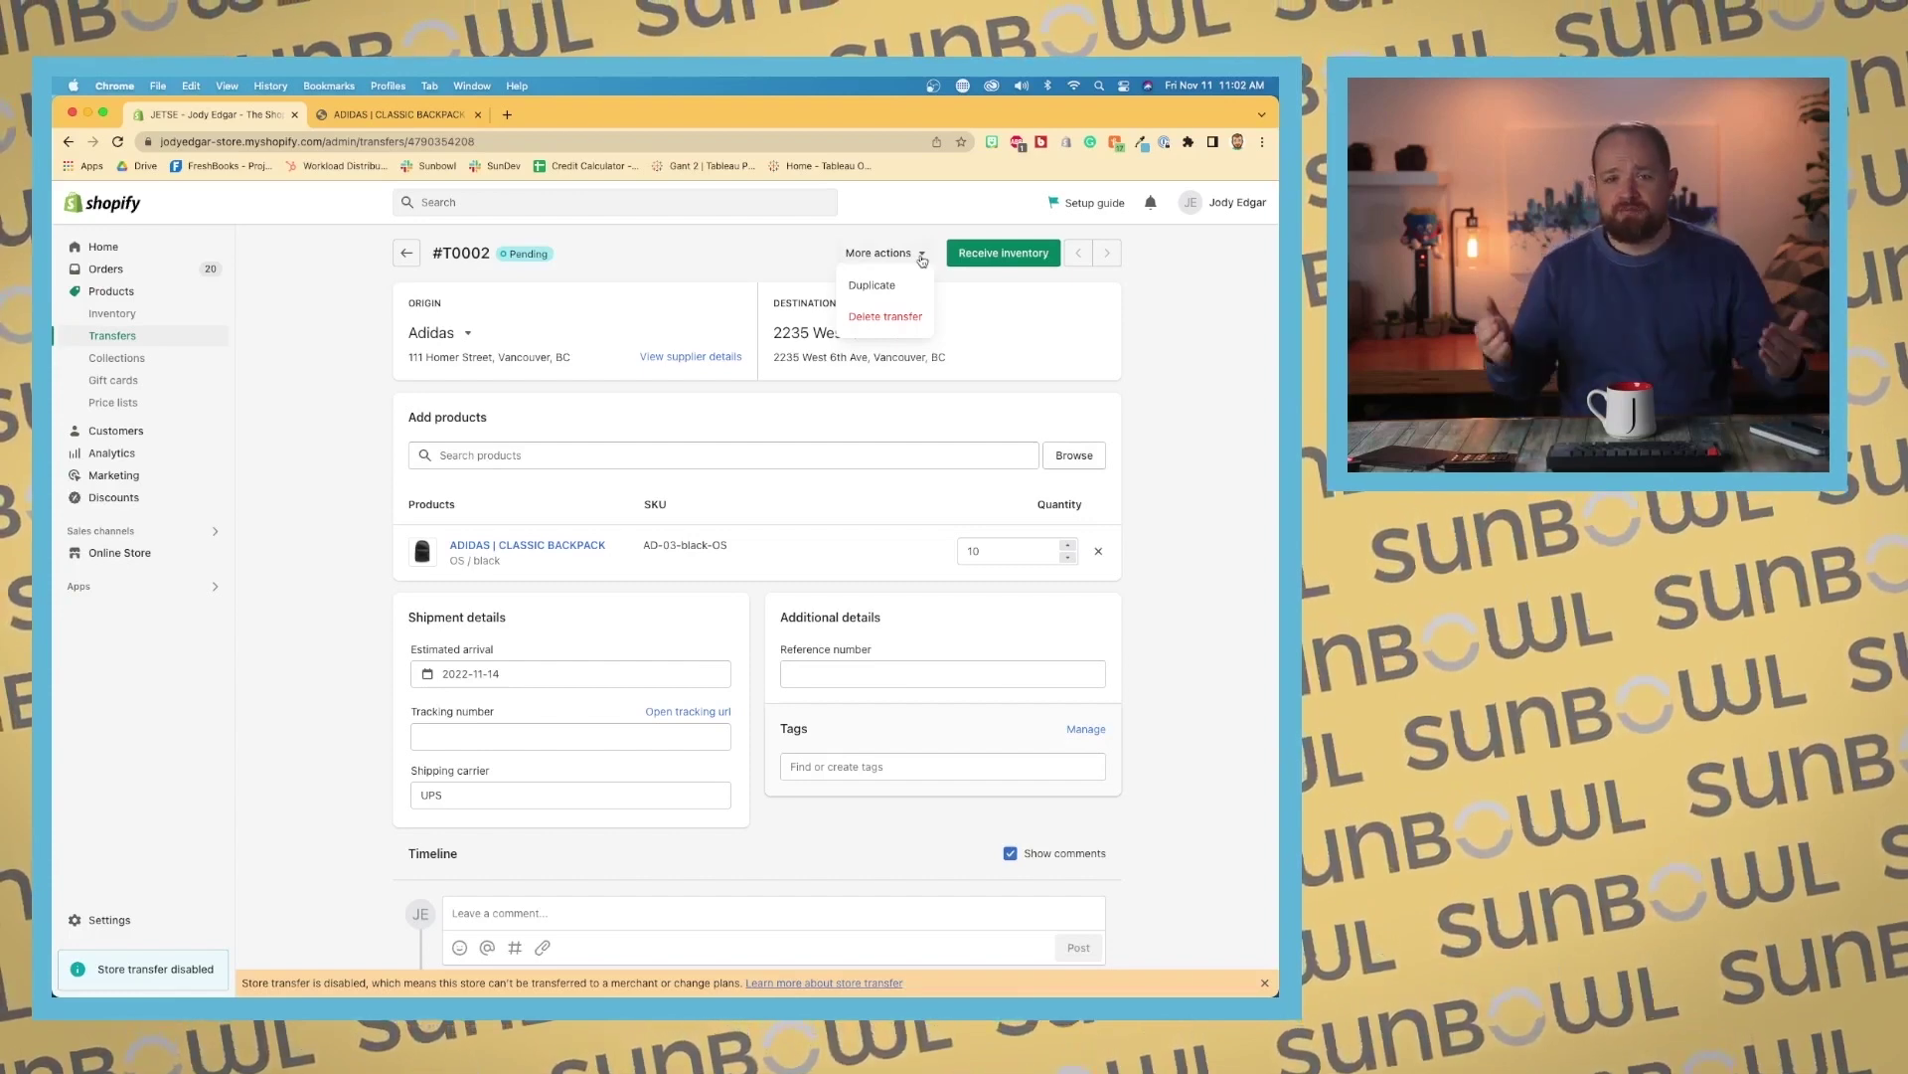
pyautogui.click(795, 246)
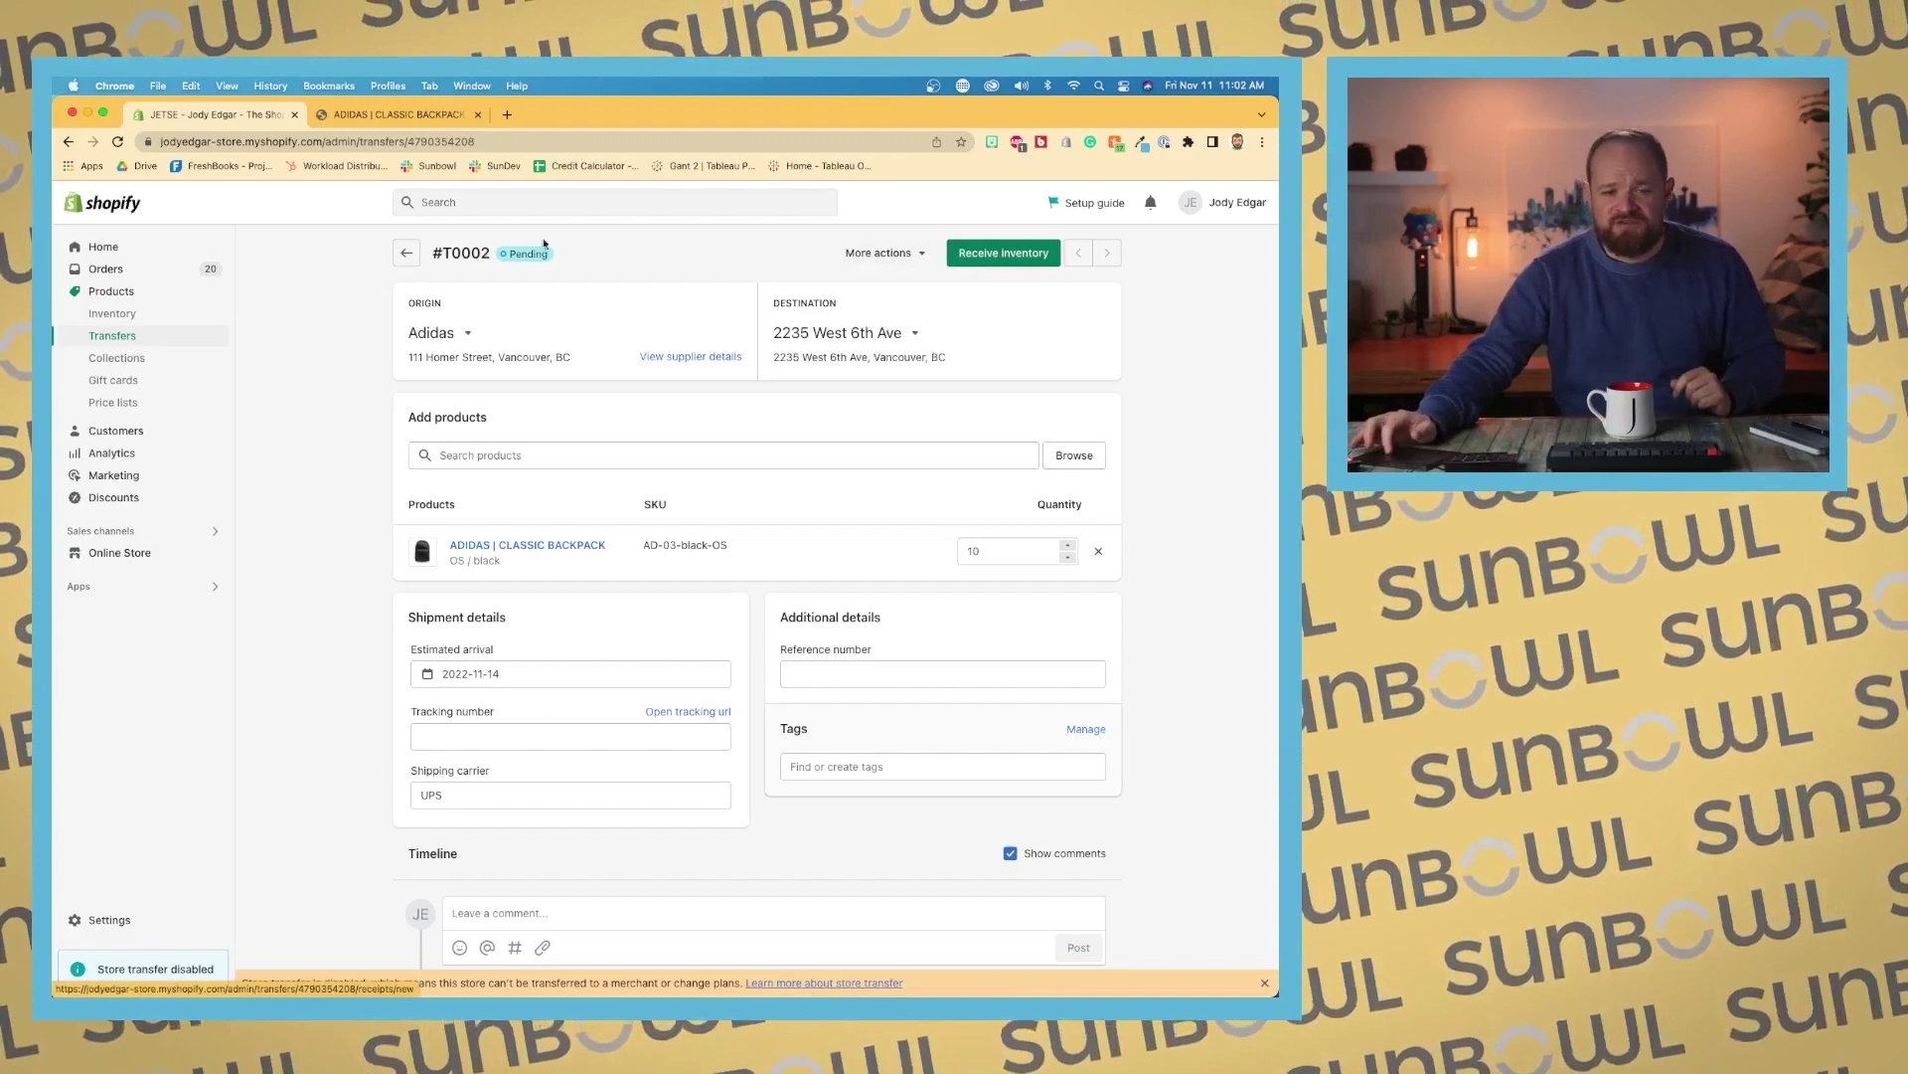
pyautogui.click(406, 253)
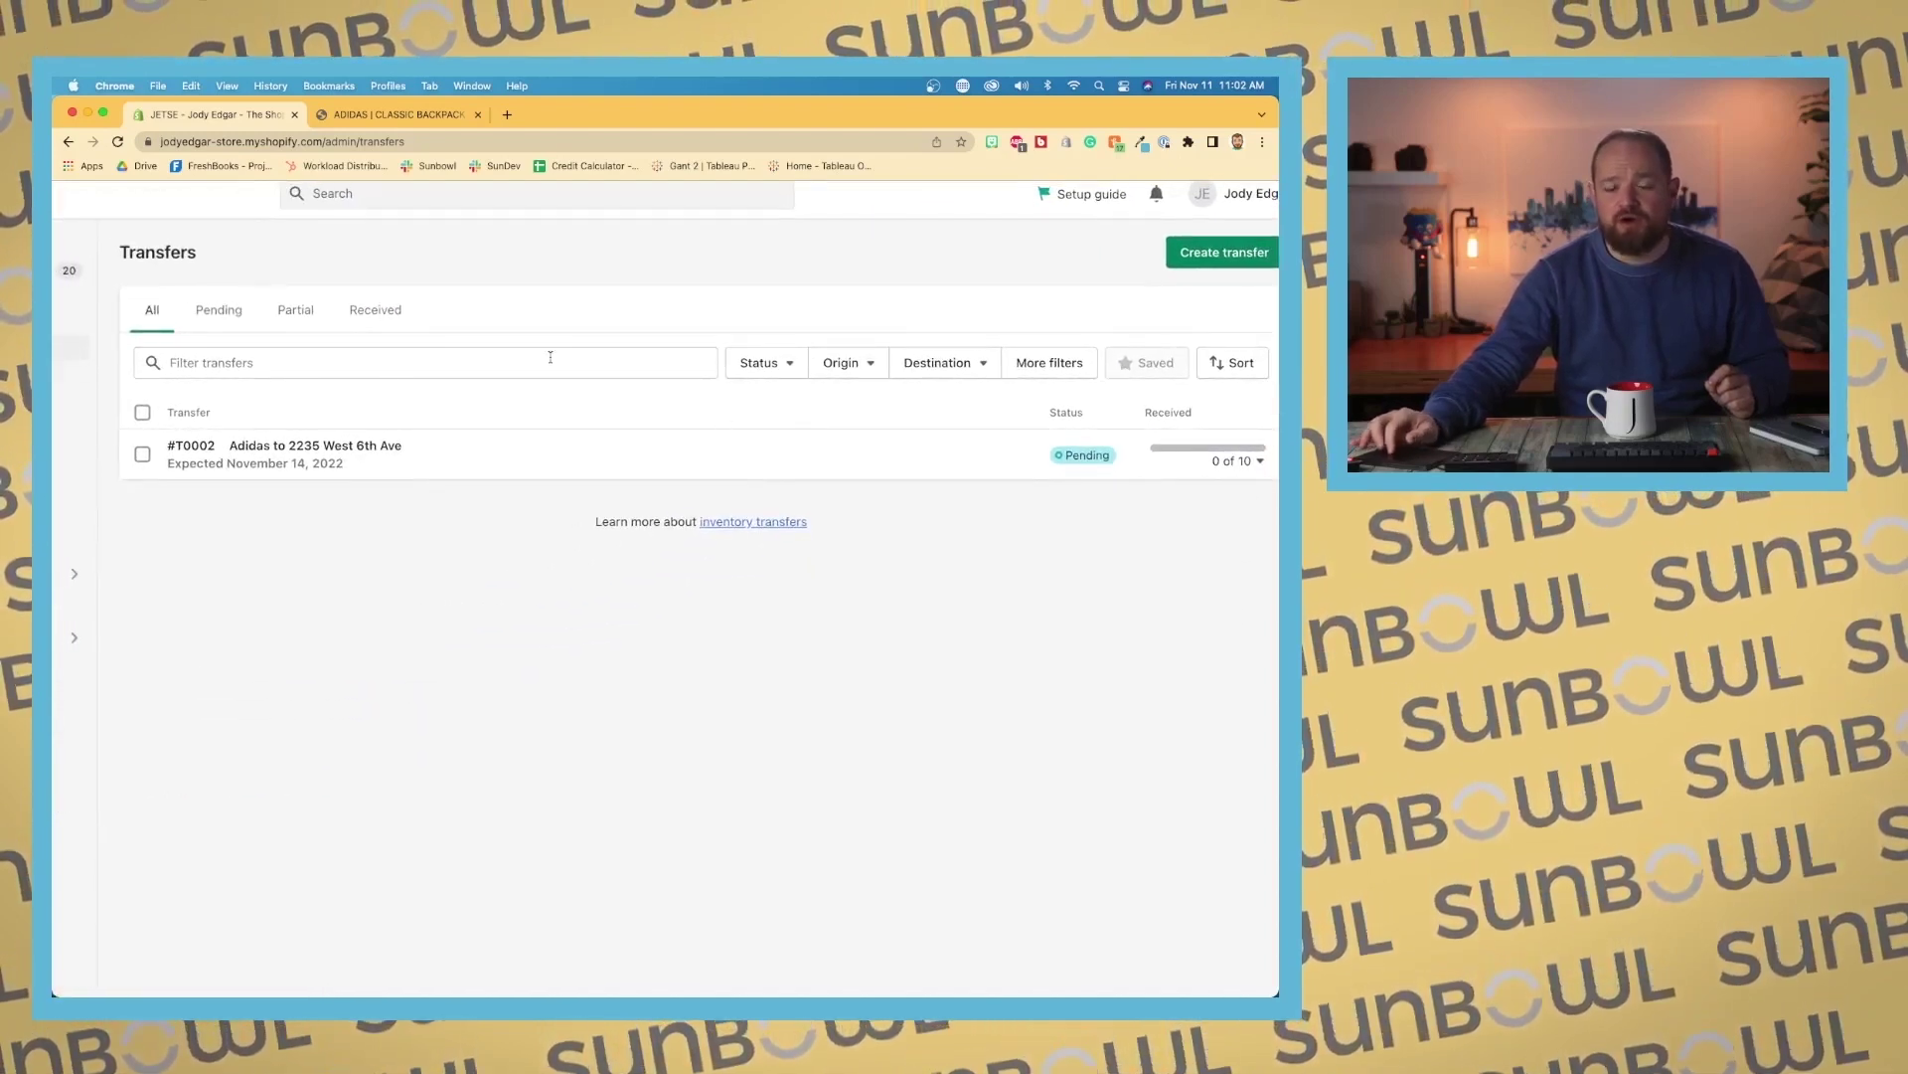
# Step: Check the 0 of 10 unreceived items, then open transfer #T0002's detail page
pyautogui.hscroll(2, 551, 357)
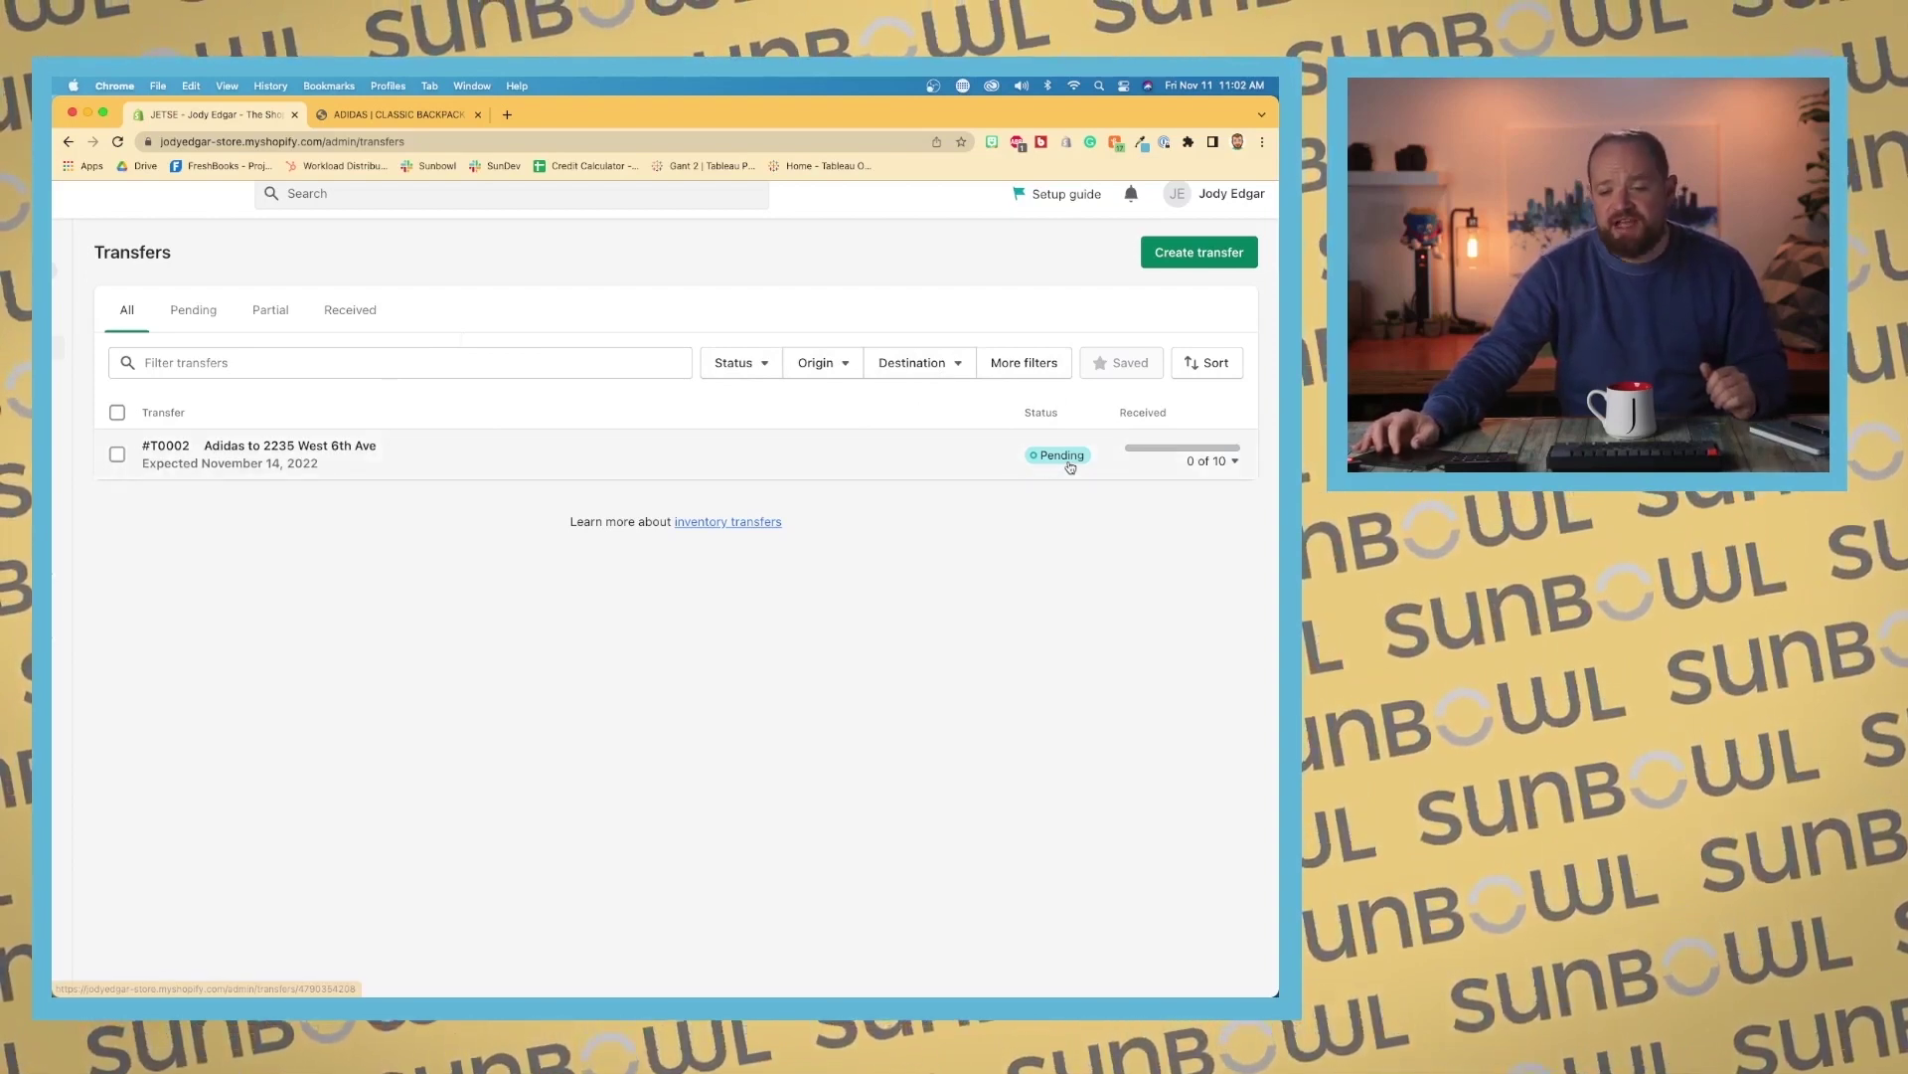
pyautogui.click(1235, 462)
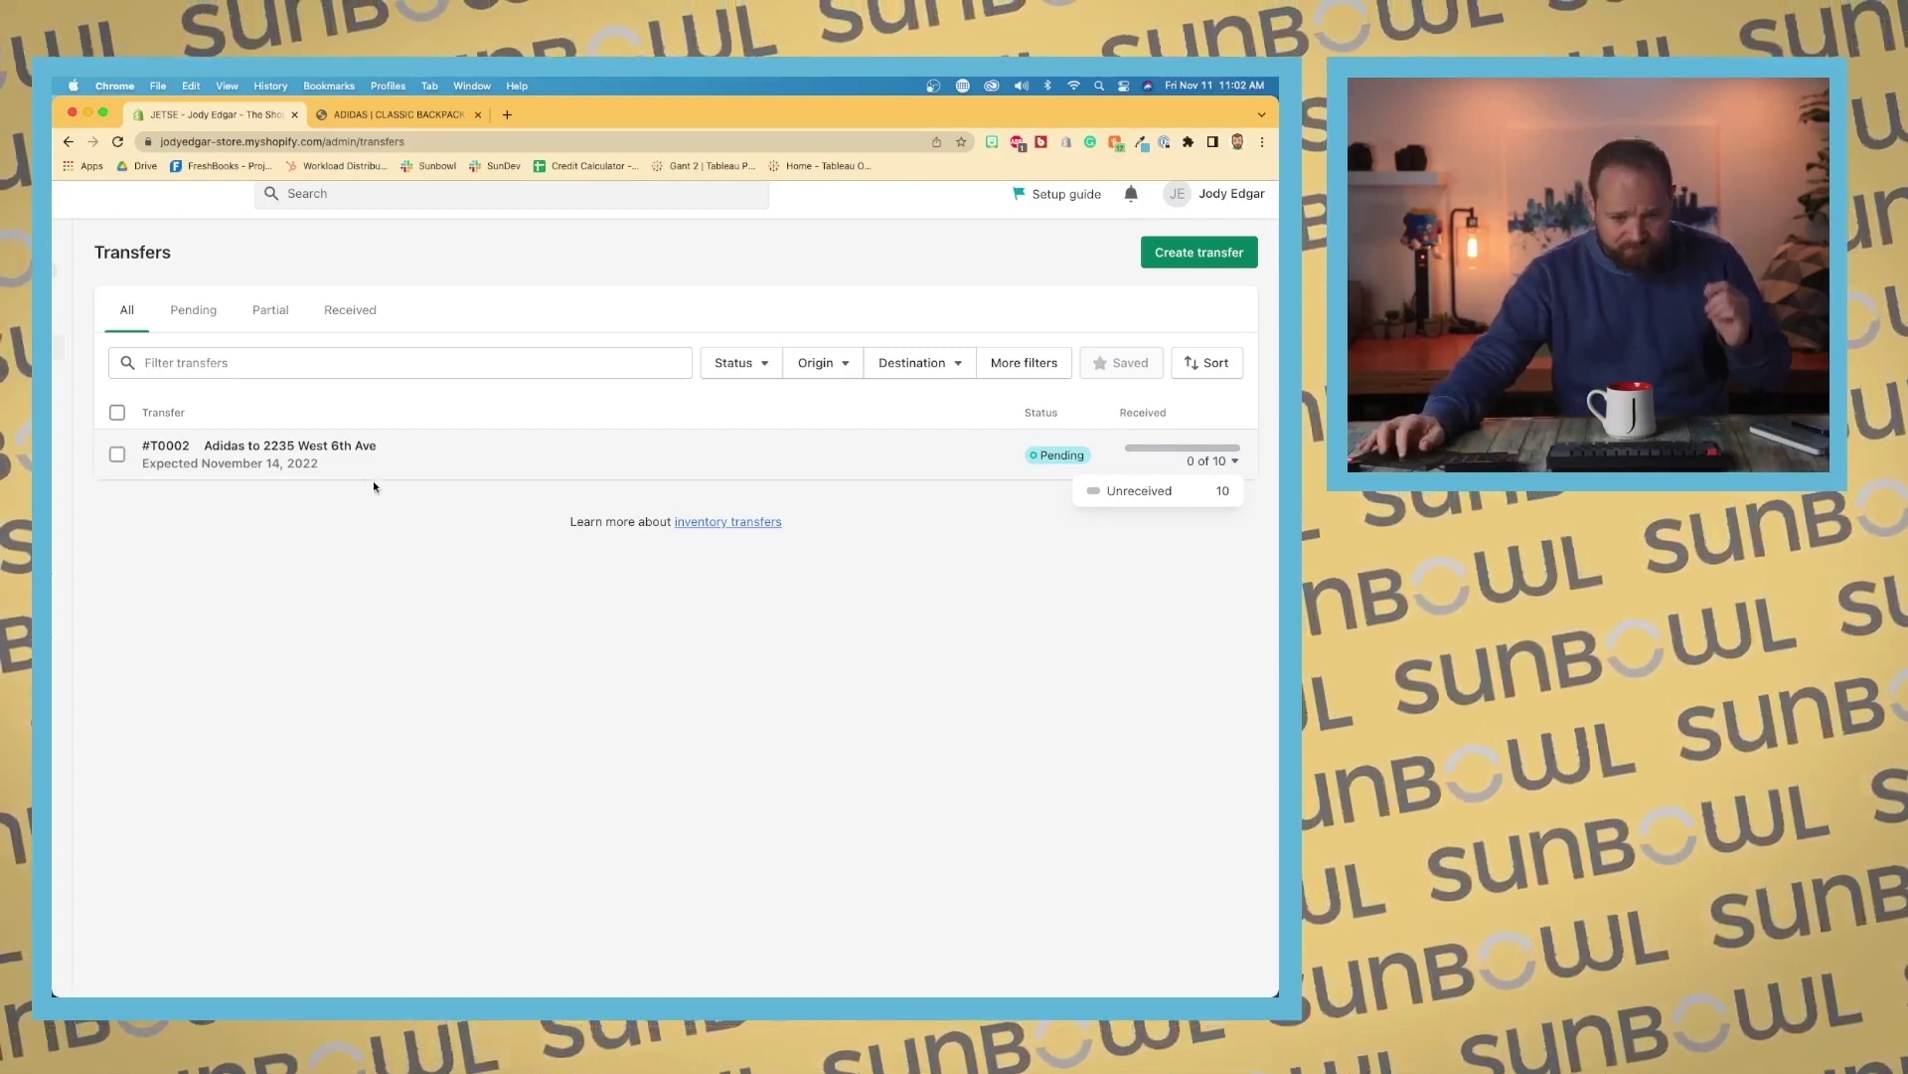
pyautogui.click(343, 468)
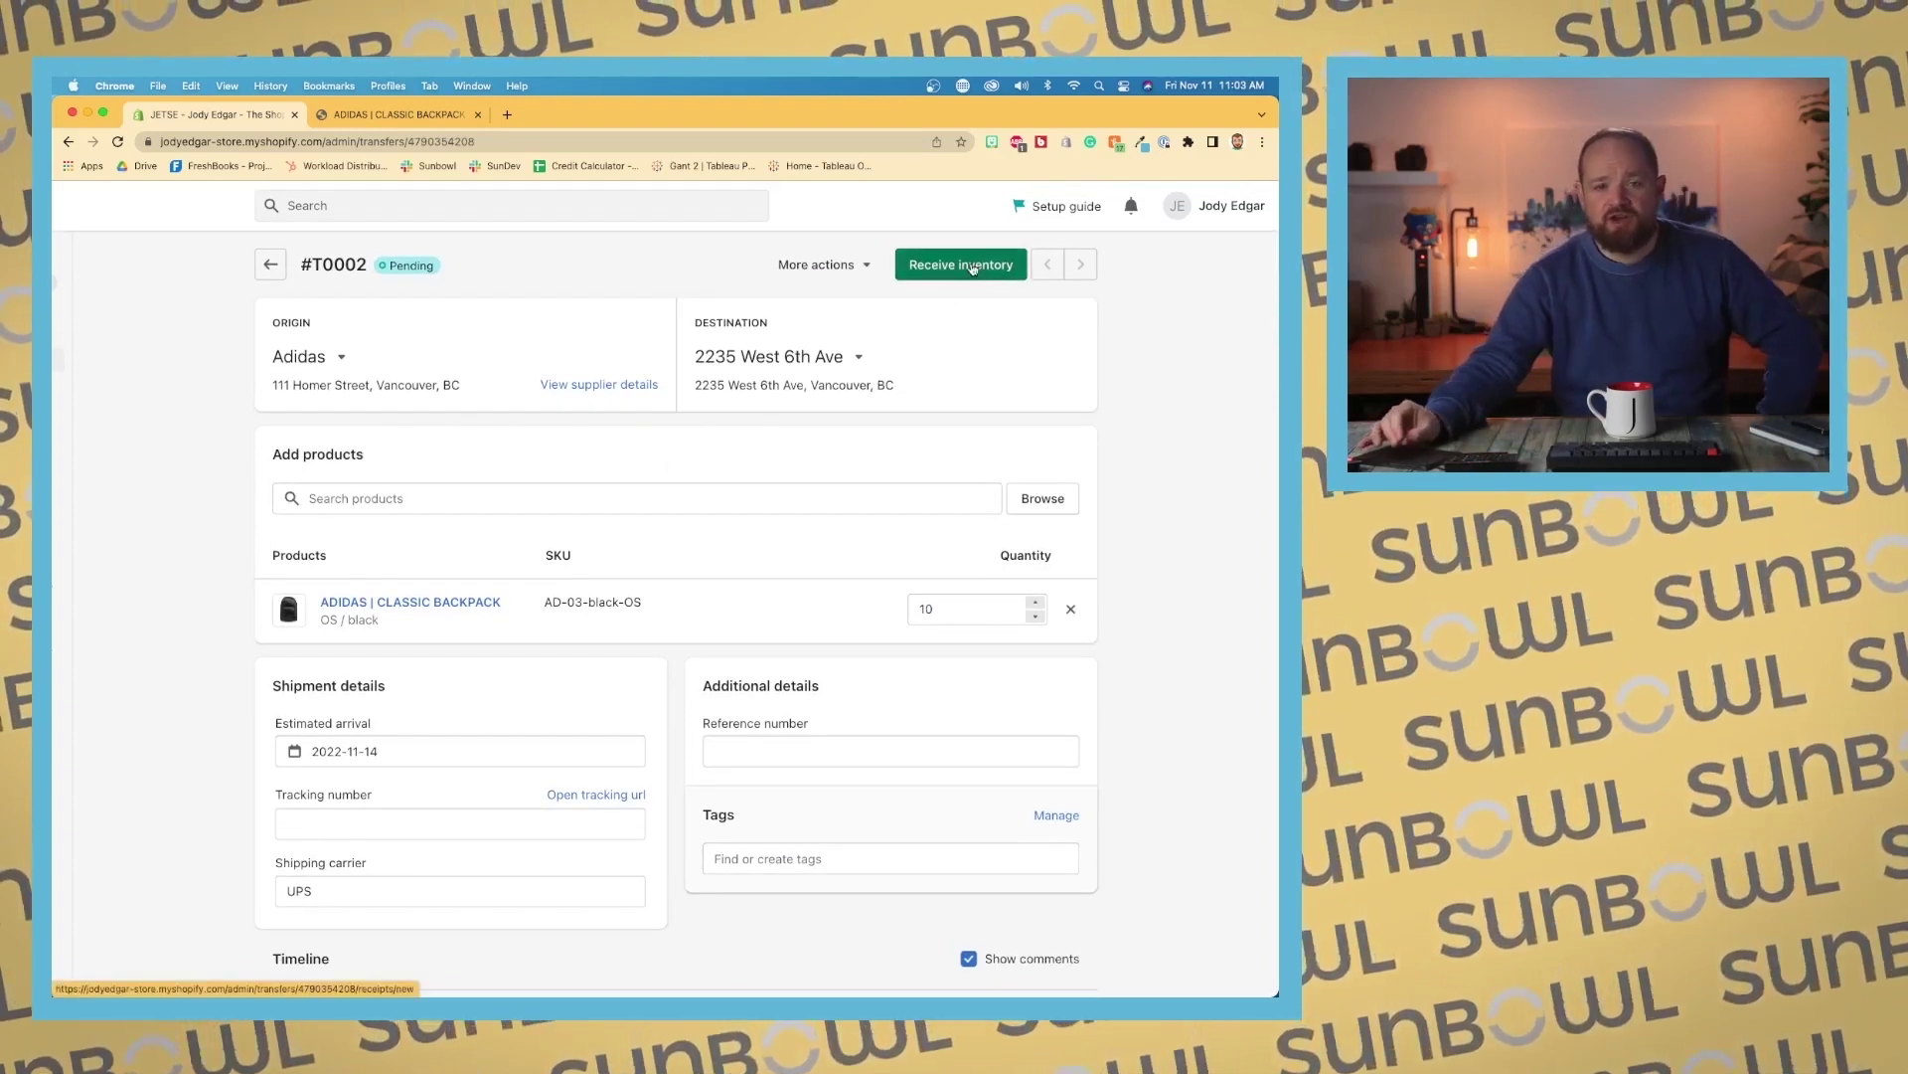
pyautogui.keyDown('ctrl'); pyautogui.scroll(5, 972, 267); pyautogui.keyUp('ctrl')
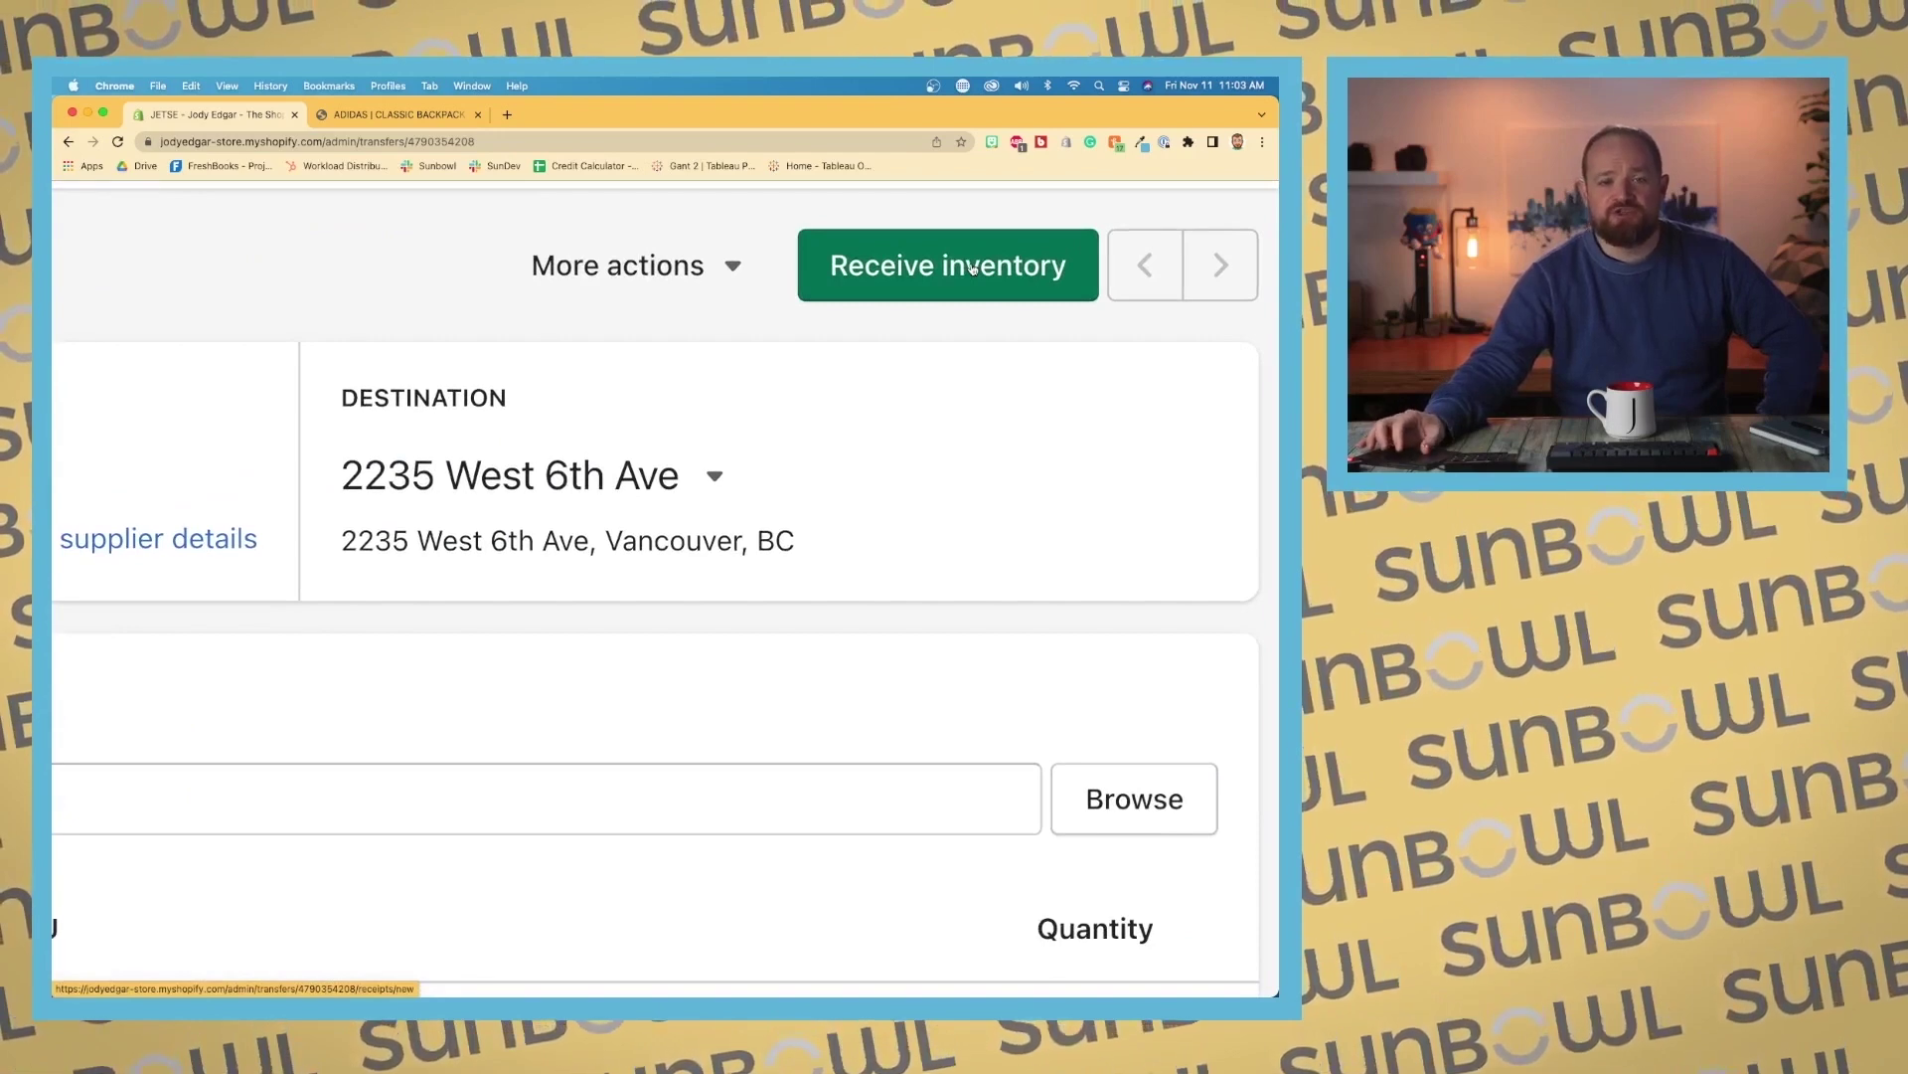
# Step: Start receiving transfer #T0002 and accept all 10 backpacks
pyautogui.click(972, 267)
pyautogui.keyDown('ctrl'); pyautogui.scroll(-5, 673, 365); pyautogui.keyUp('ctrl')
pyautogui.keyDown('ctrl'); pyautogui.scroll(3, 672, 365); pyautogui.keyUp('ctrl')
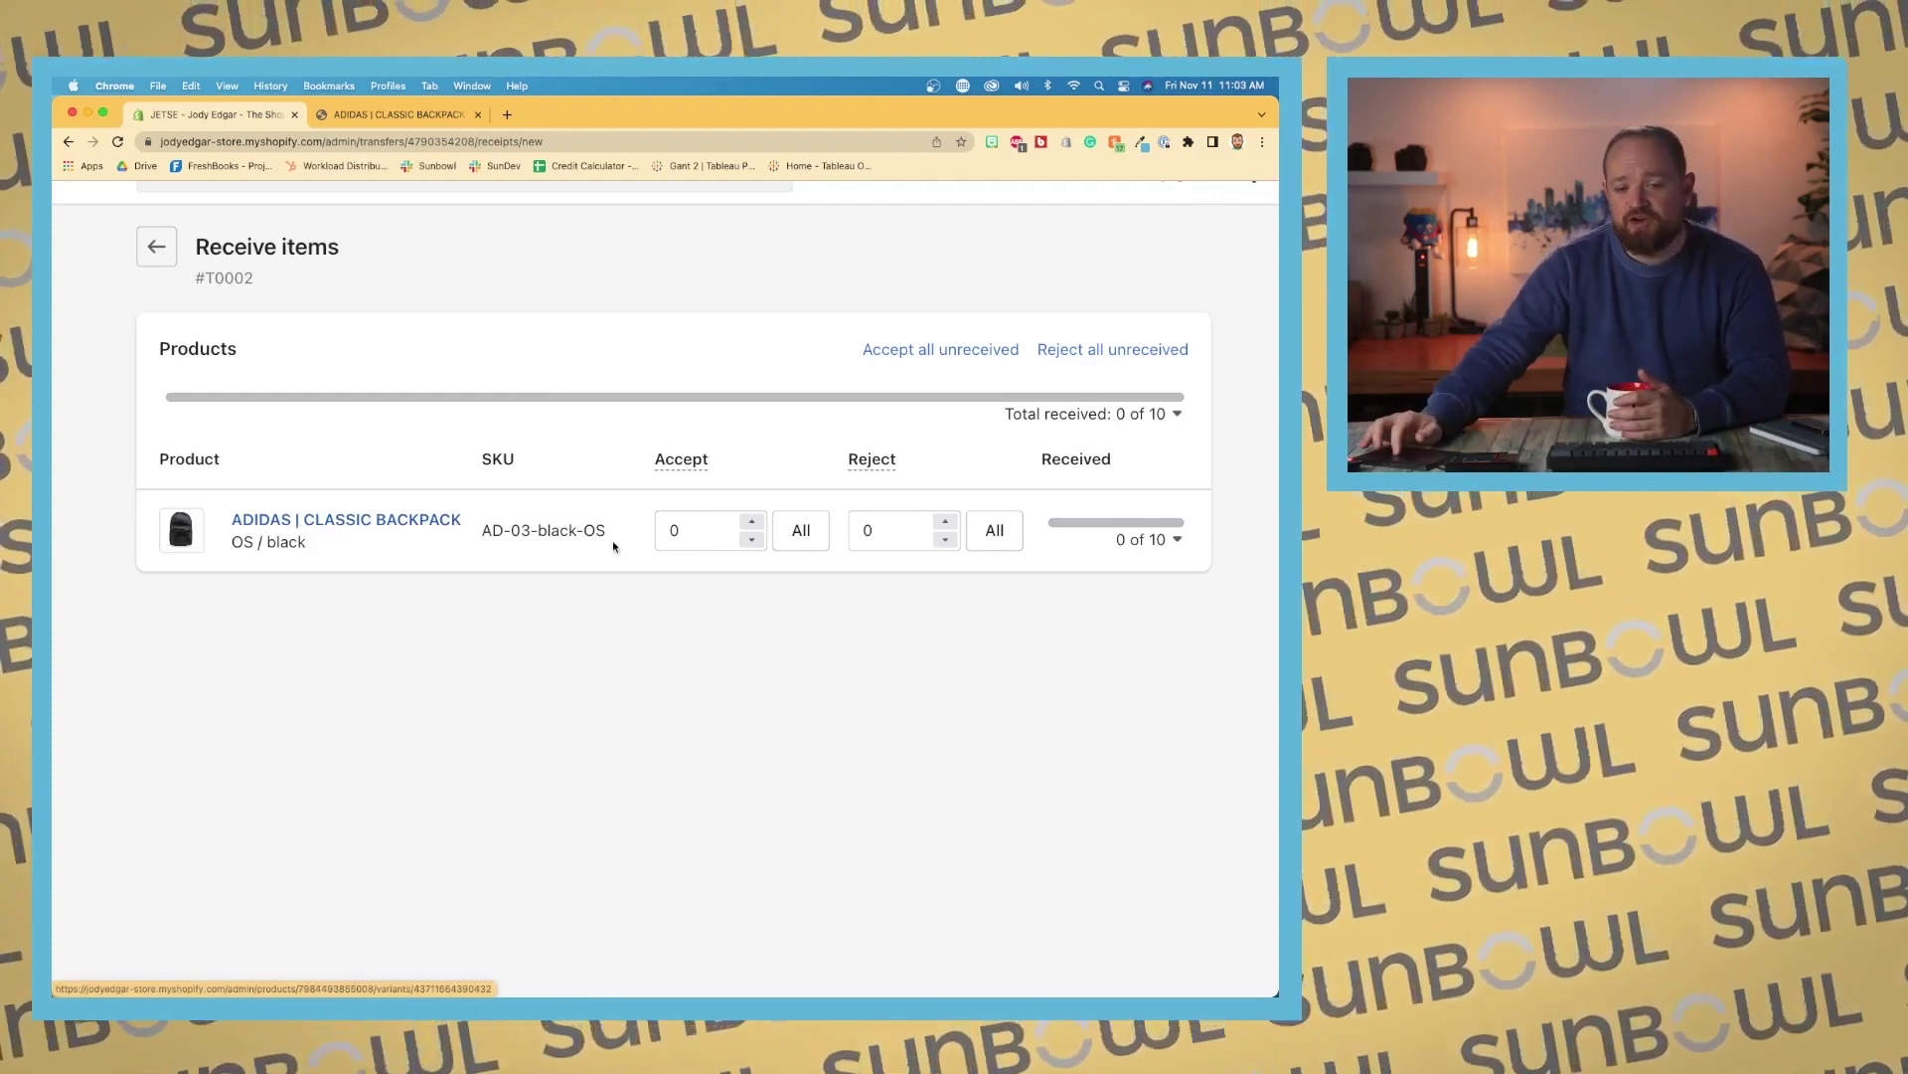
pyautogui.click(799, 534)
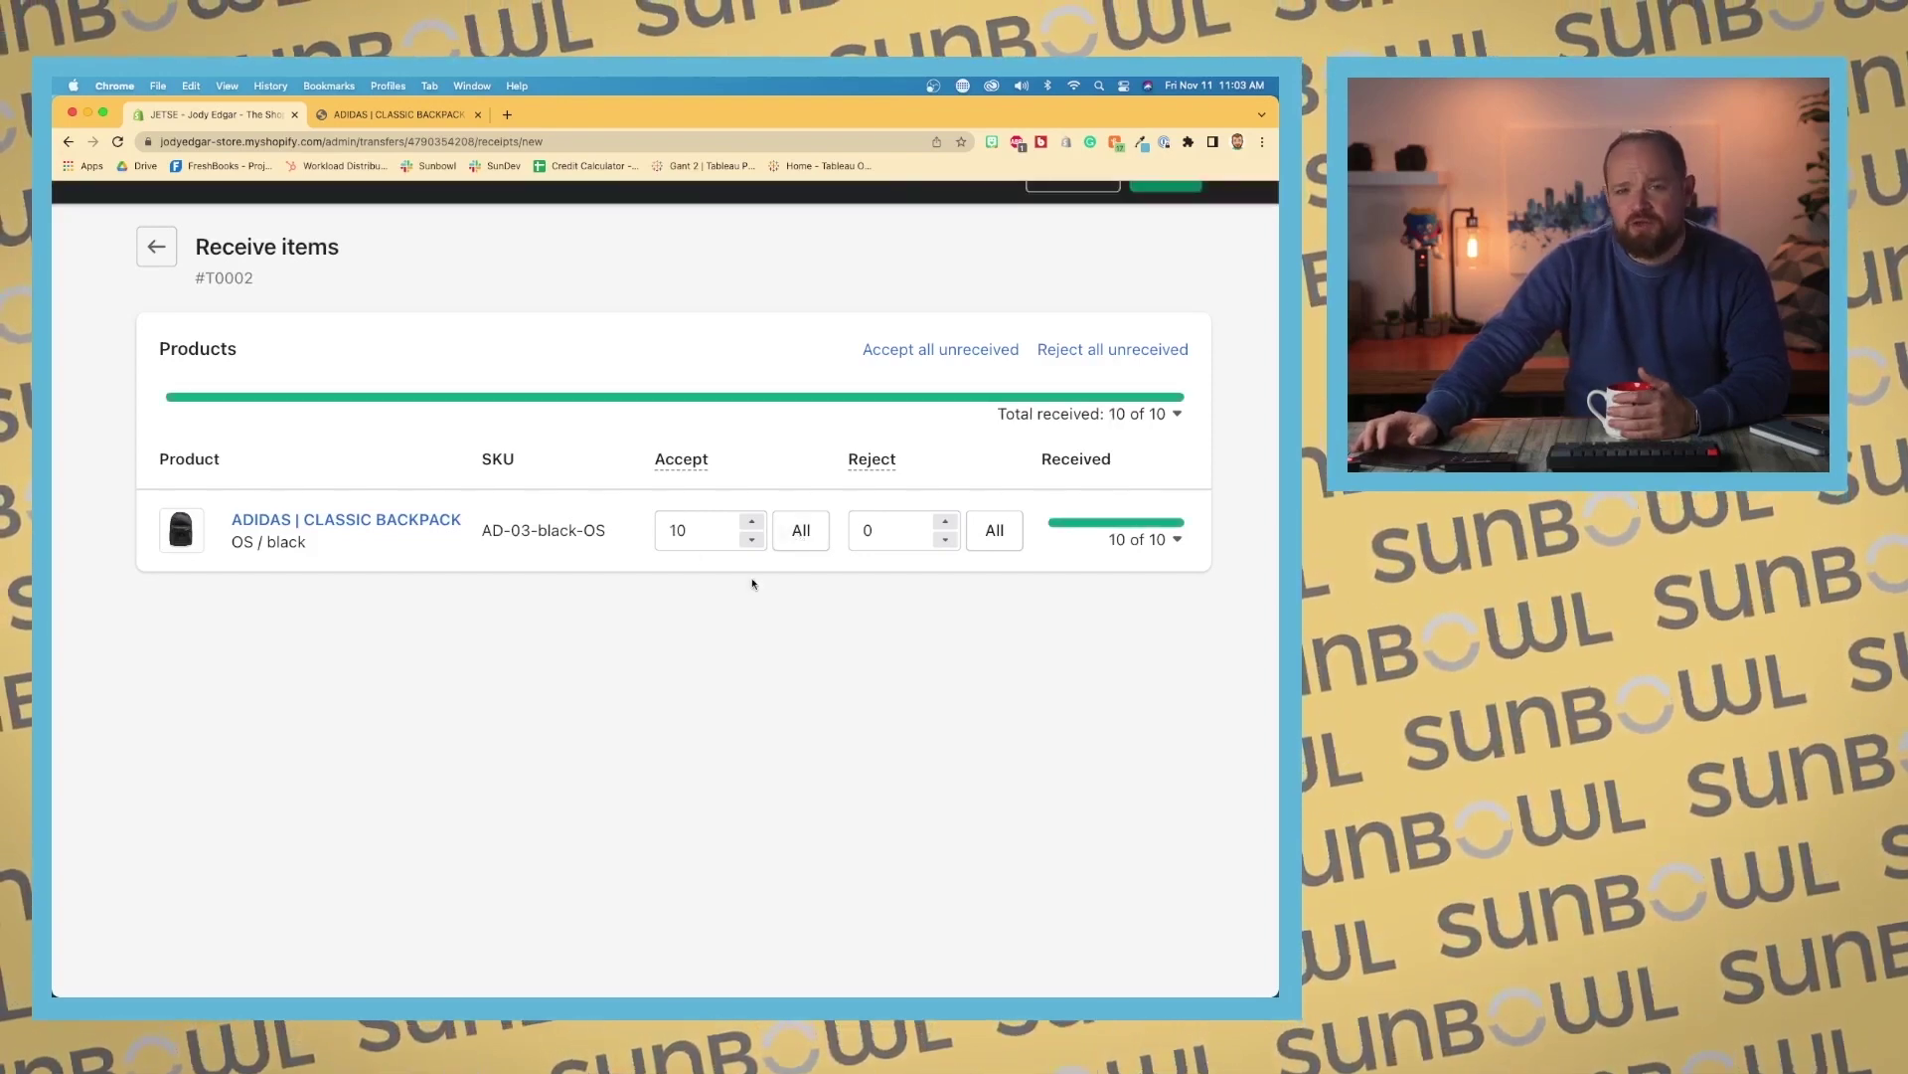
# Step: Change the receipt to 1 rejected and 9 accepted backpacks, then save it
pyautogui.click(944, 542)
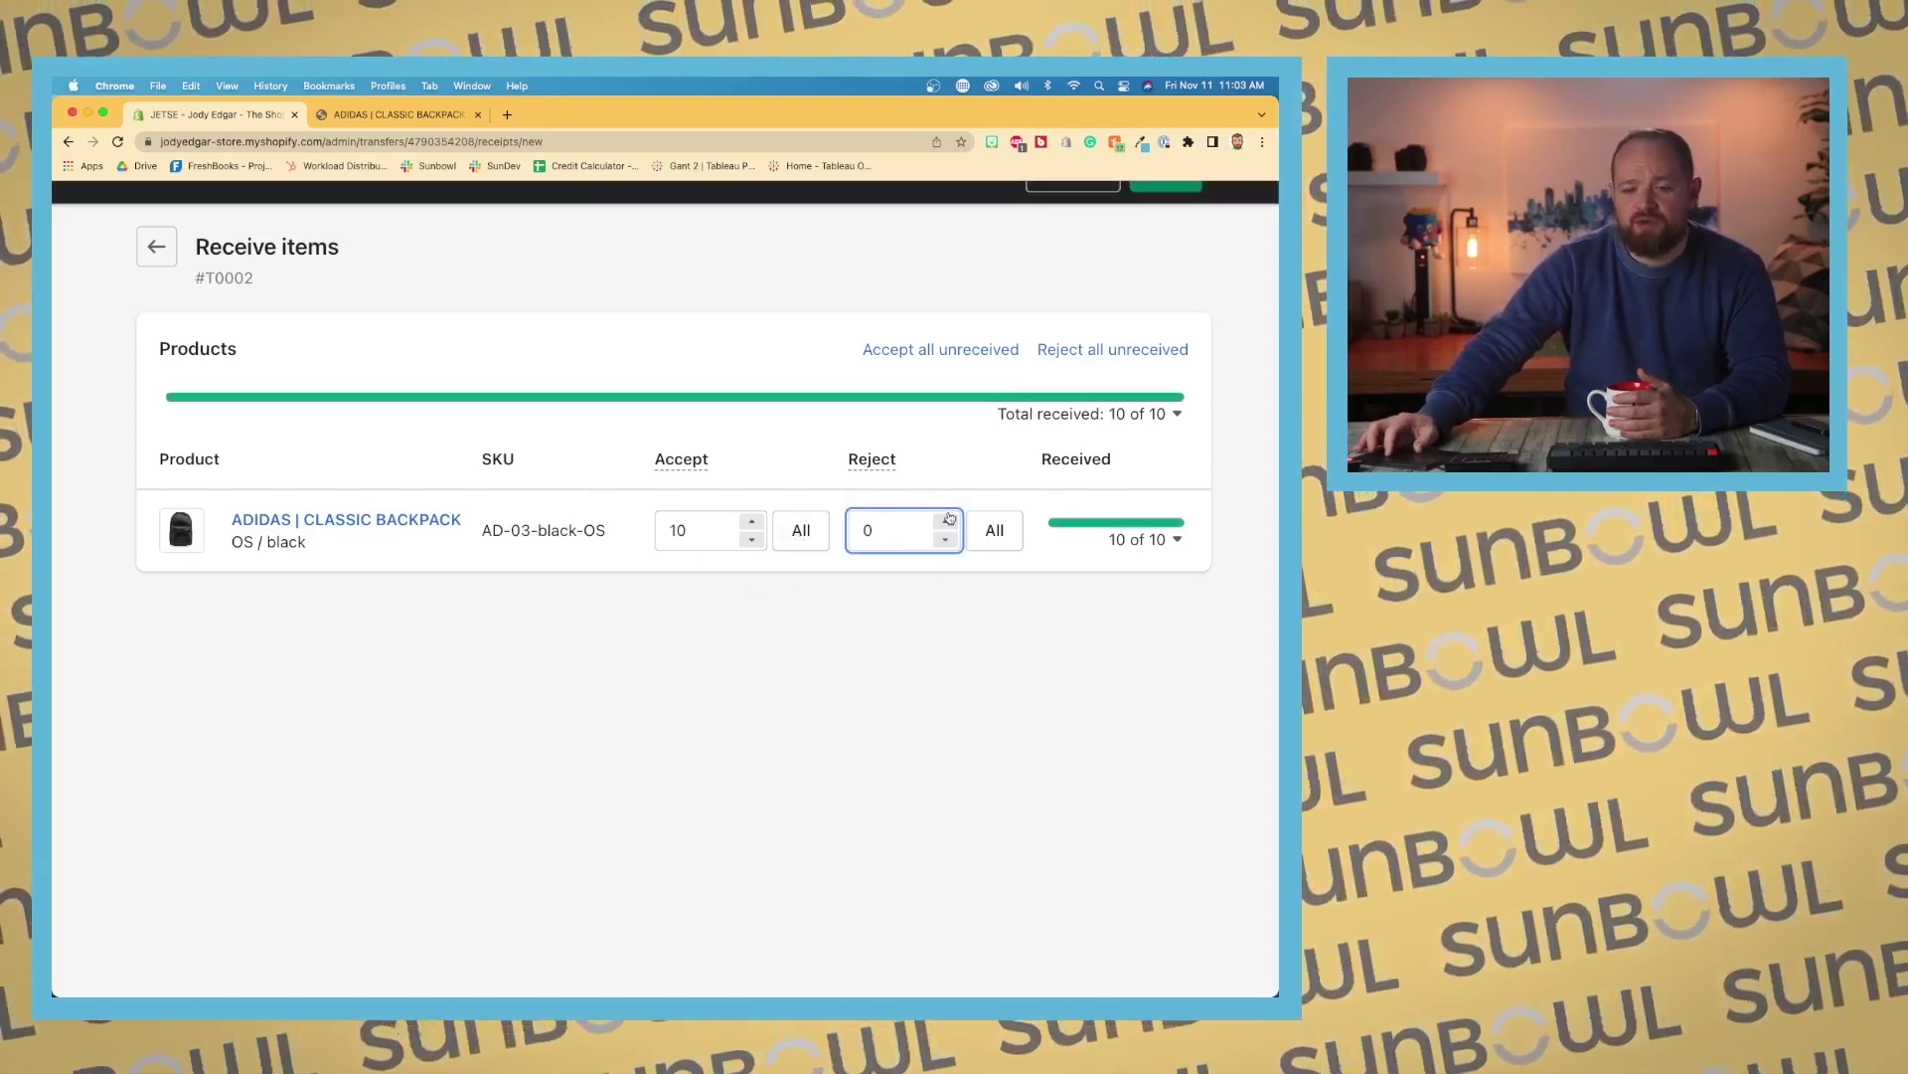
pyautogui.click(947, 521)
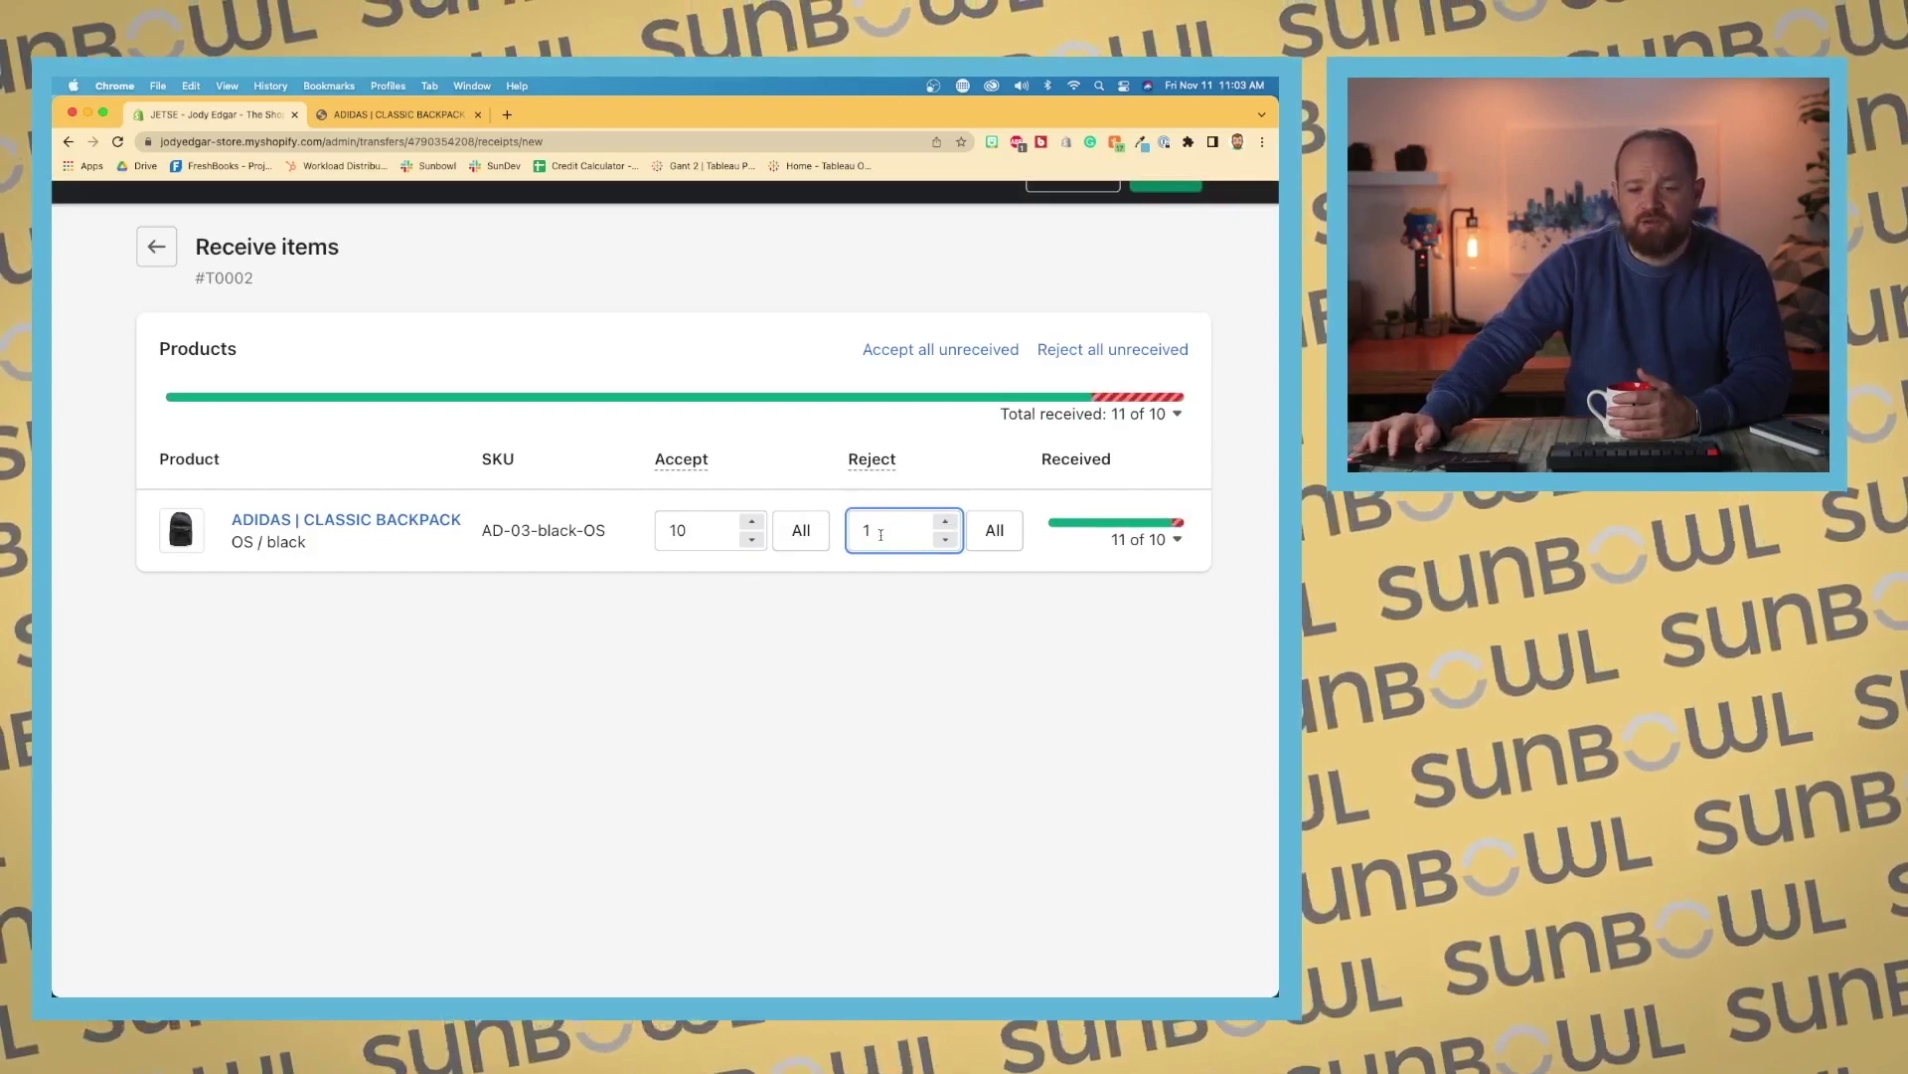
pyautogui.click(686, 530)
pyautogui.click(752, 539)
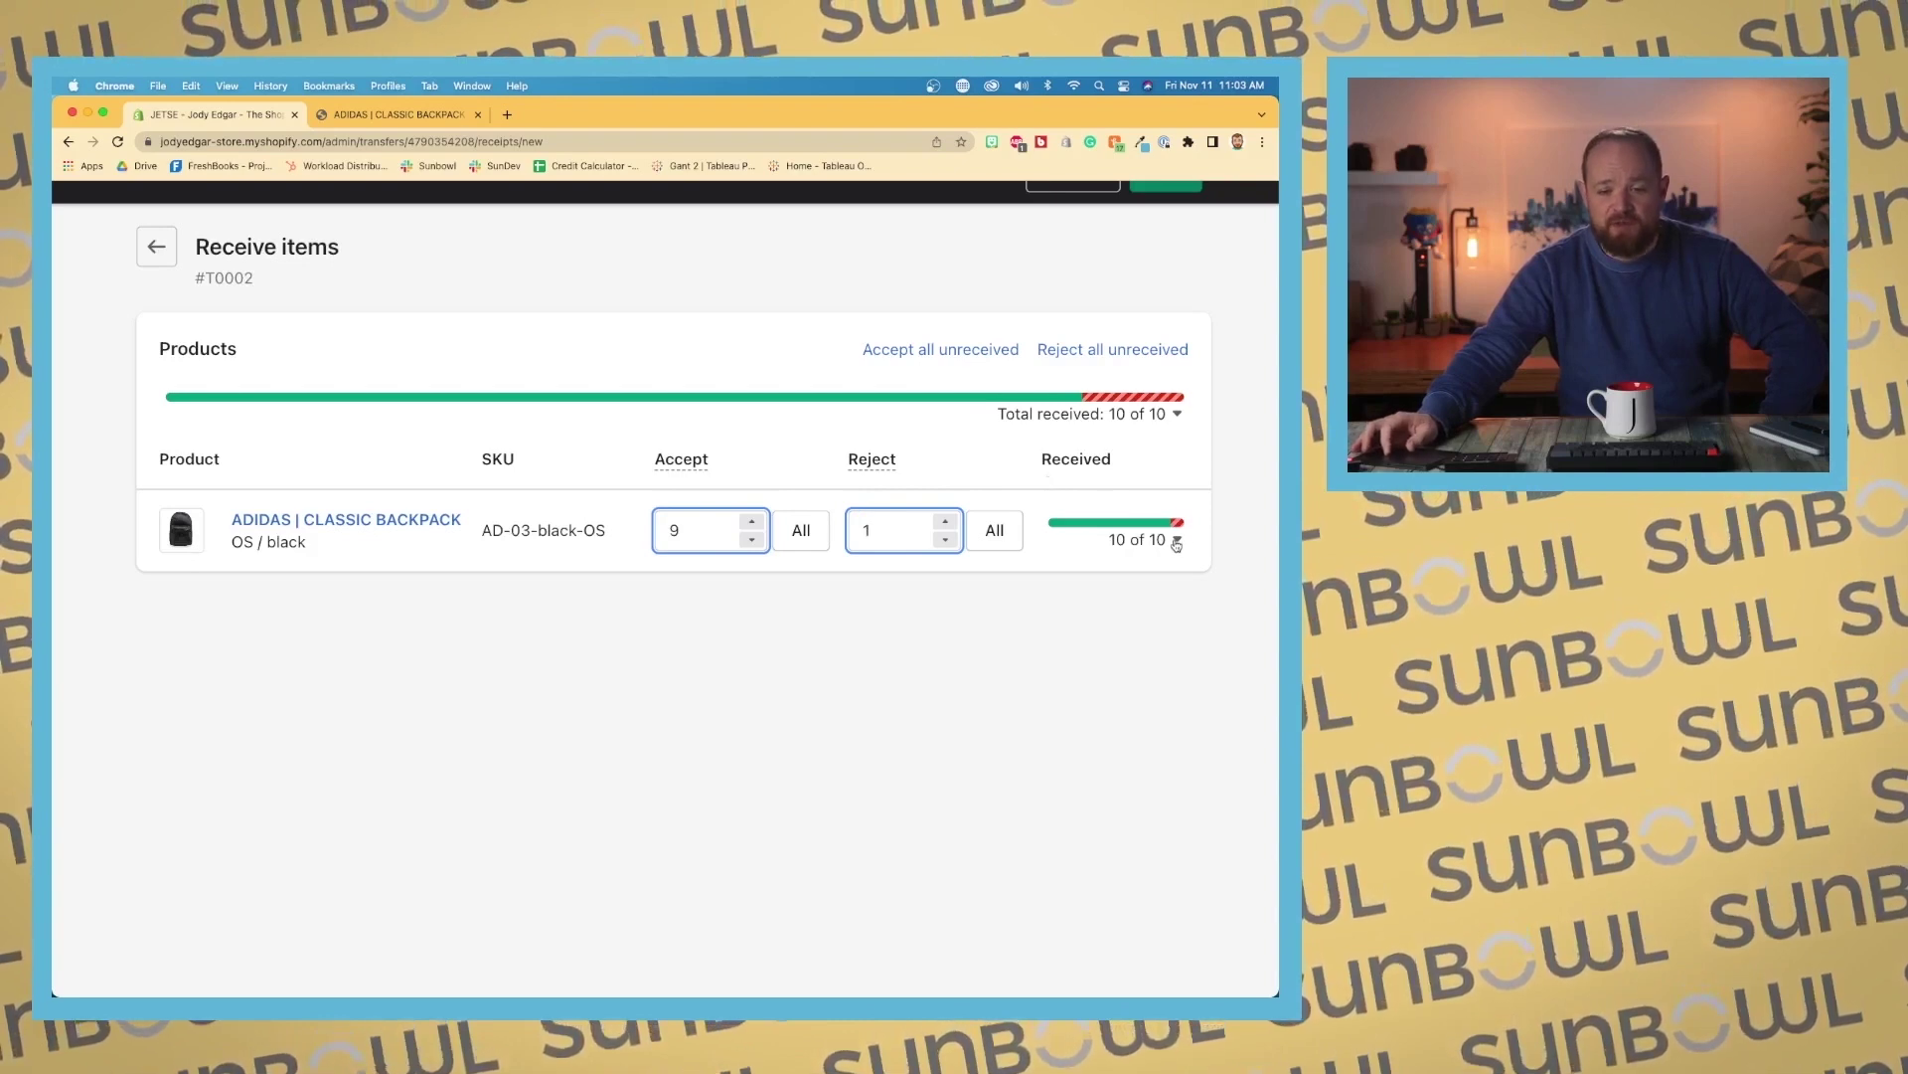
pyautogui.scroll(1, 1131, 486)
pyautogui.click(1173, 221)
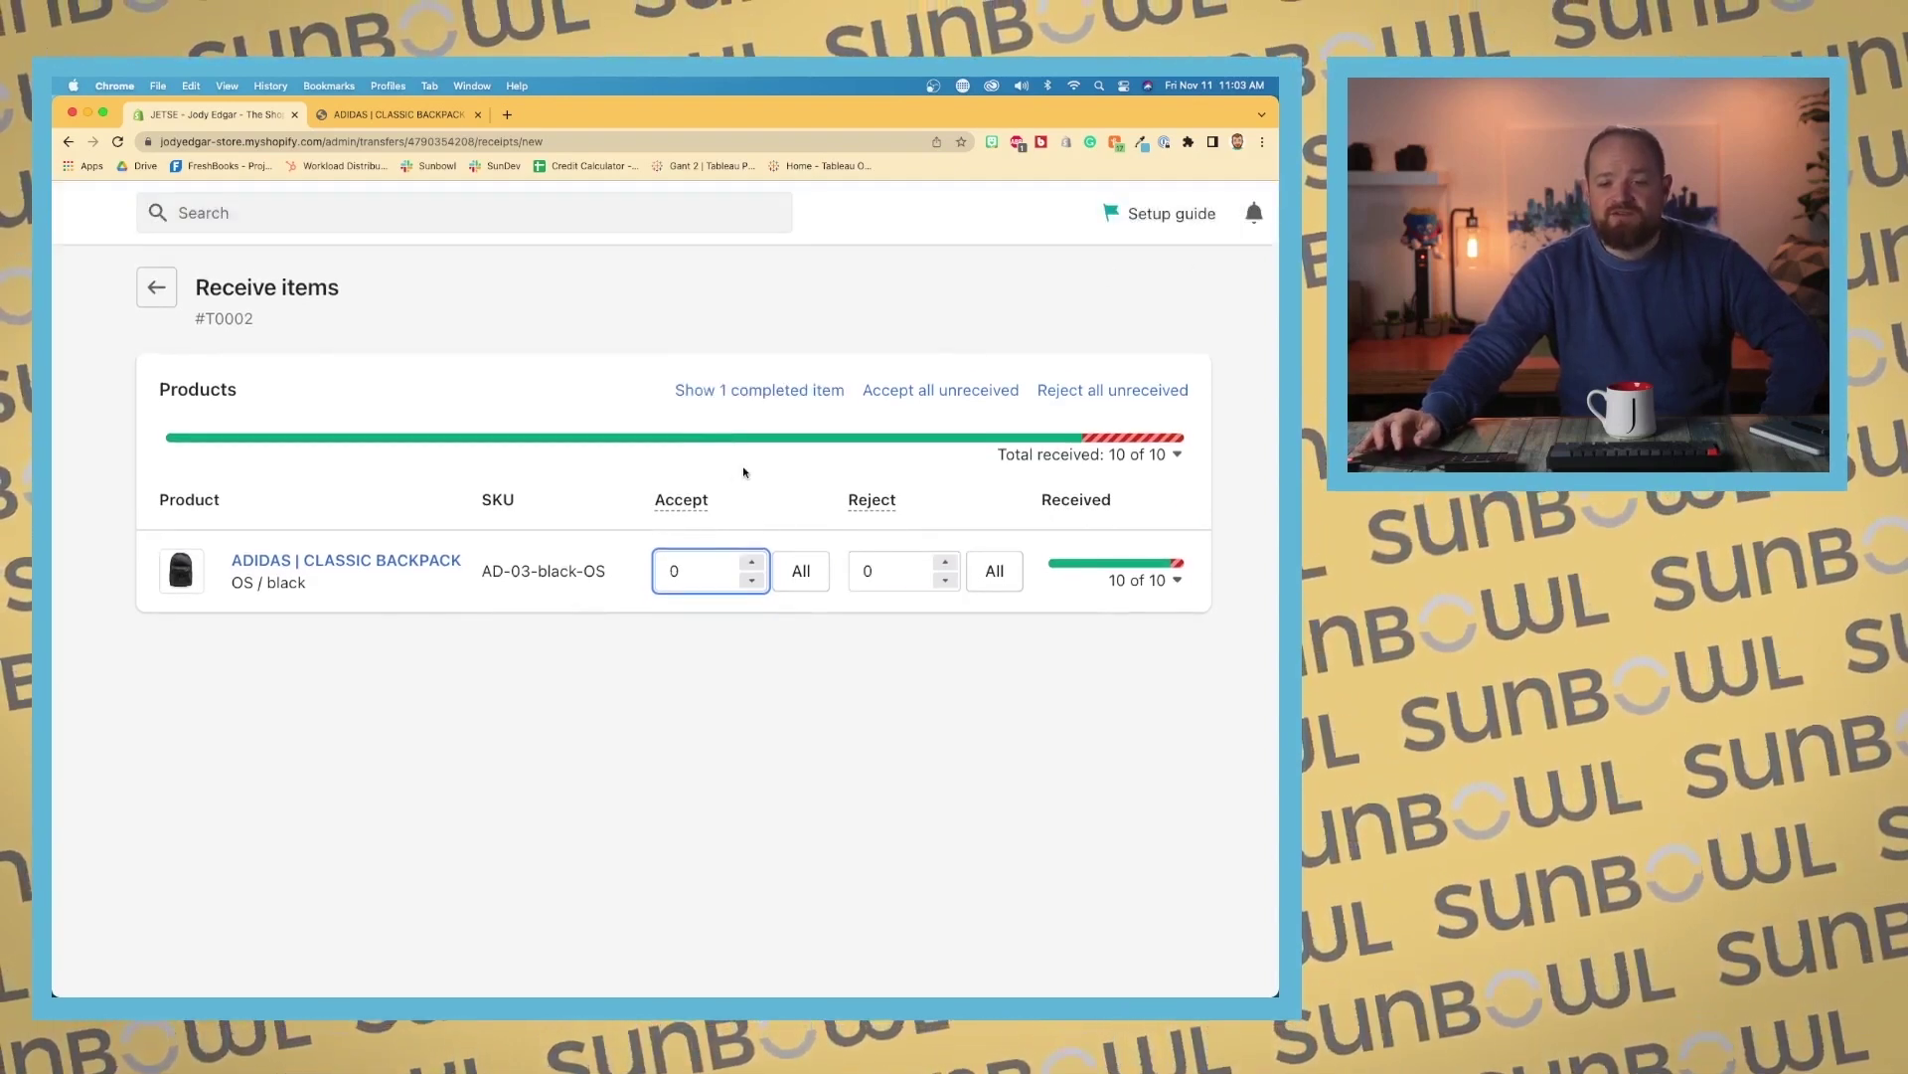
# Step: Go back to transfer #T0002 details and open the backpack variant's product page
pyautogui.click(169, 306)
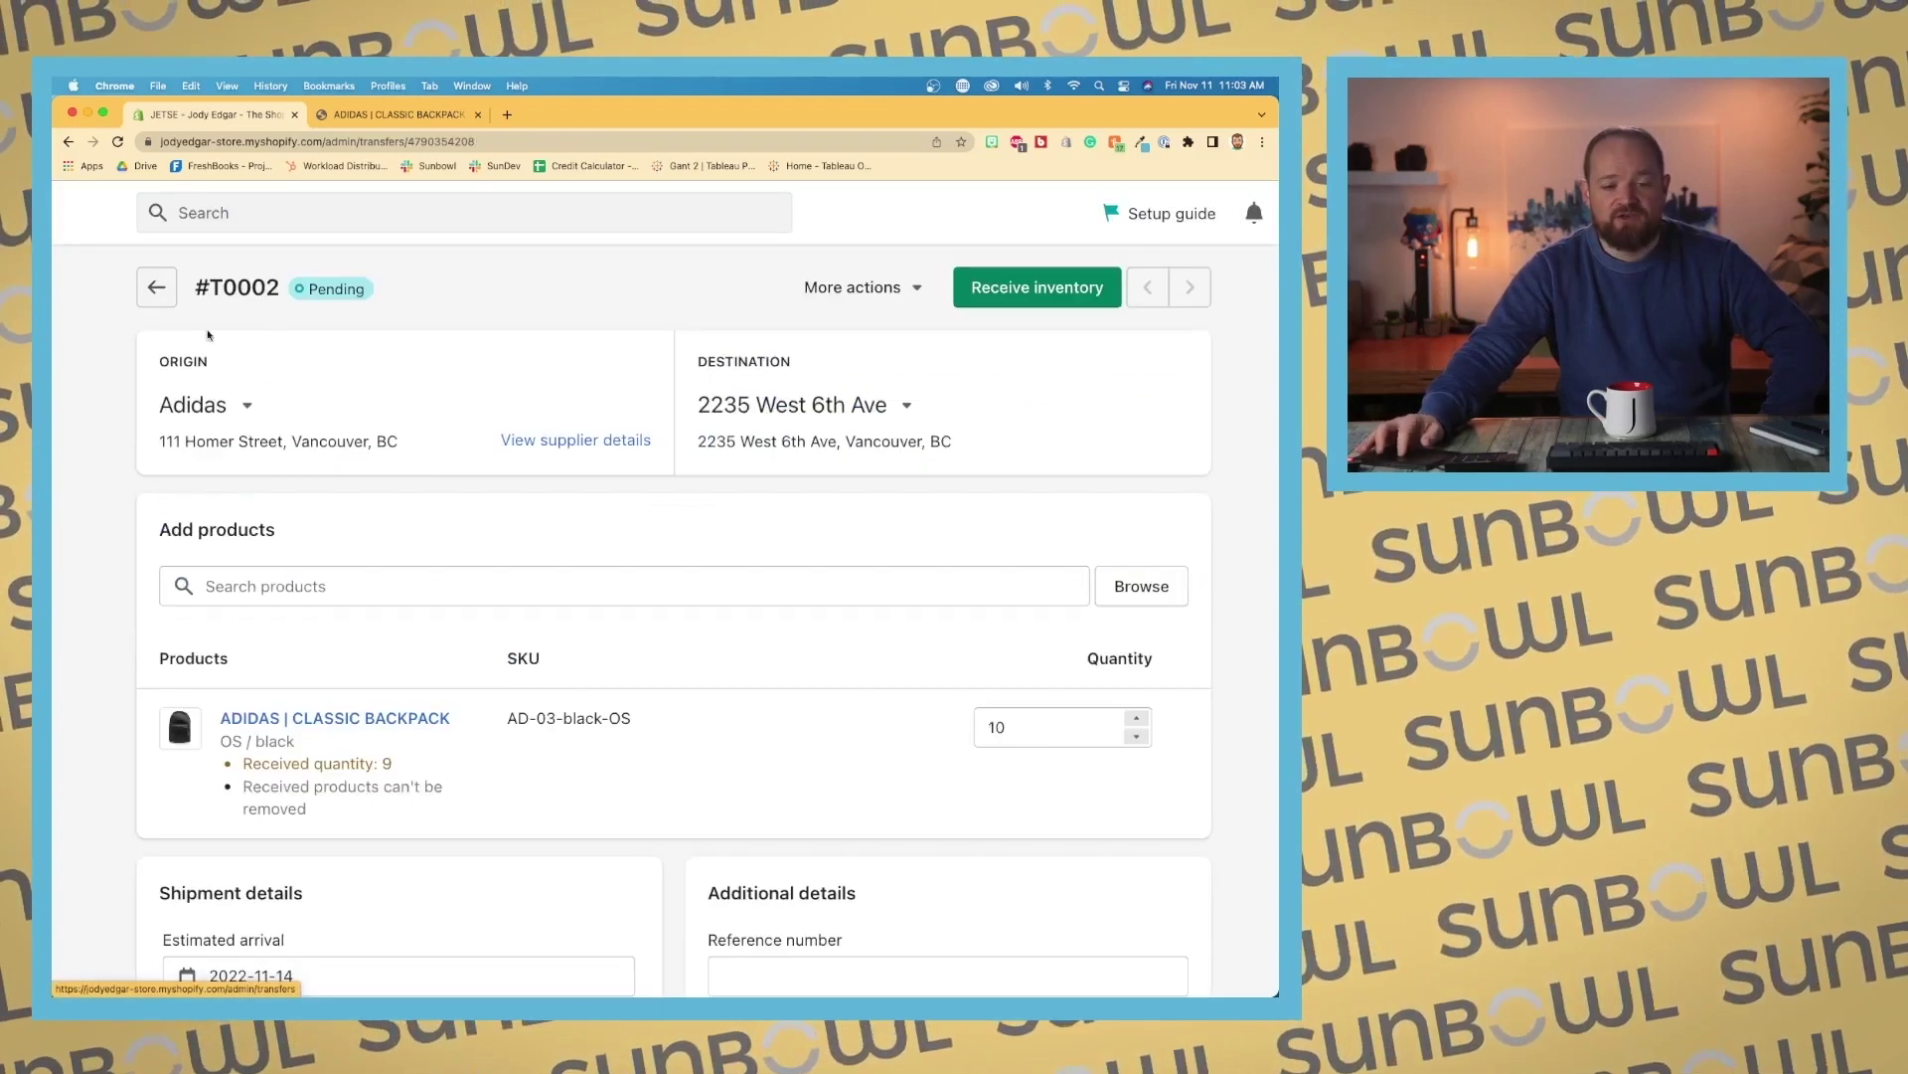
pyautogui.scroll(-5, 586, 529)
pyautogui.scroll(4, 588, 527)
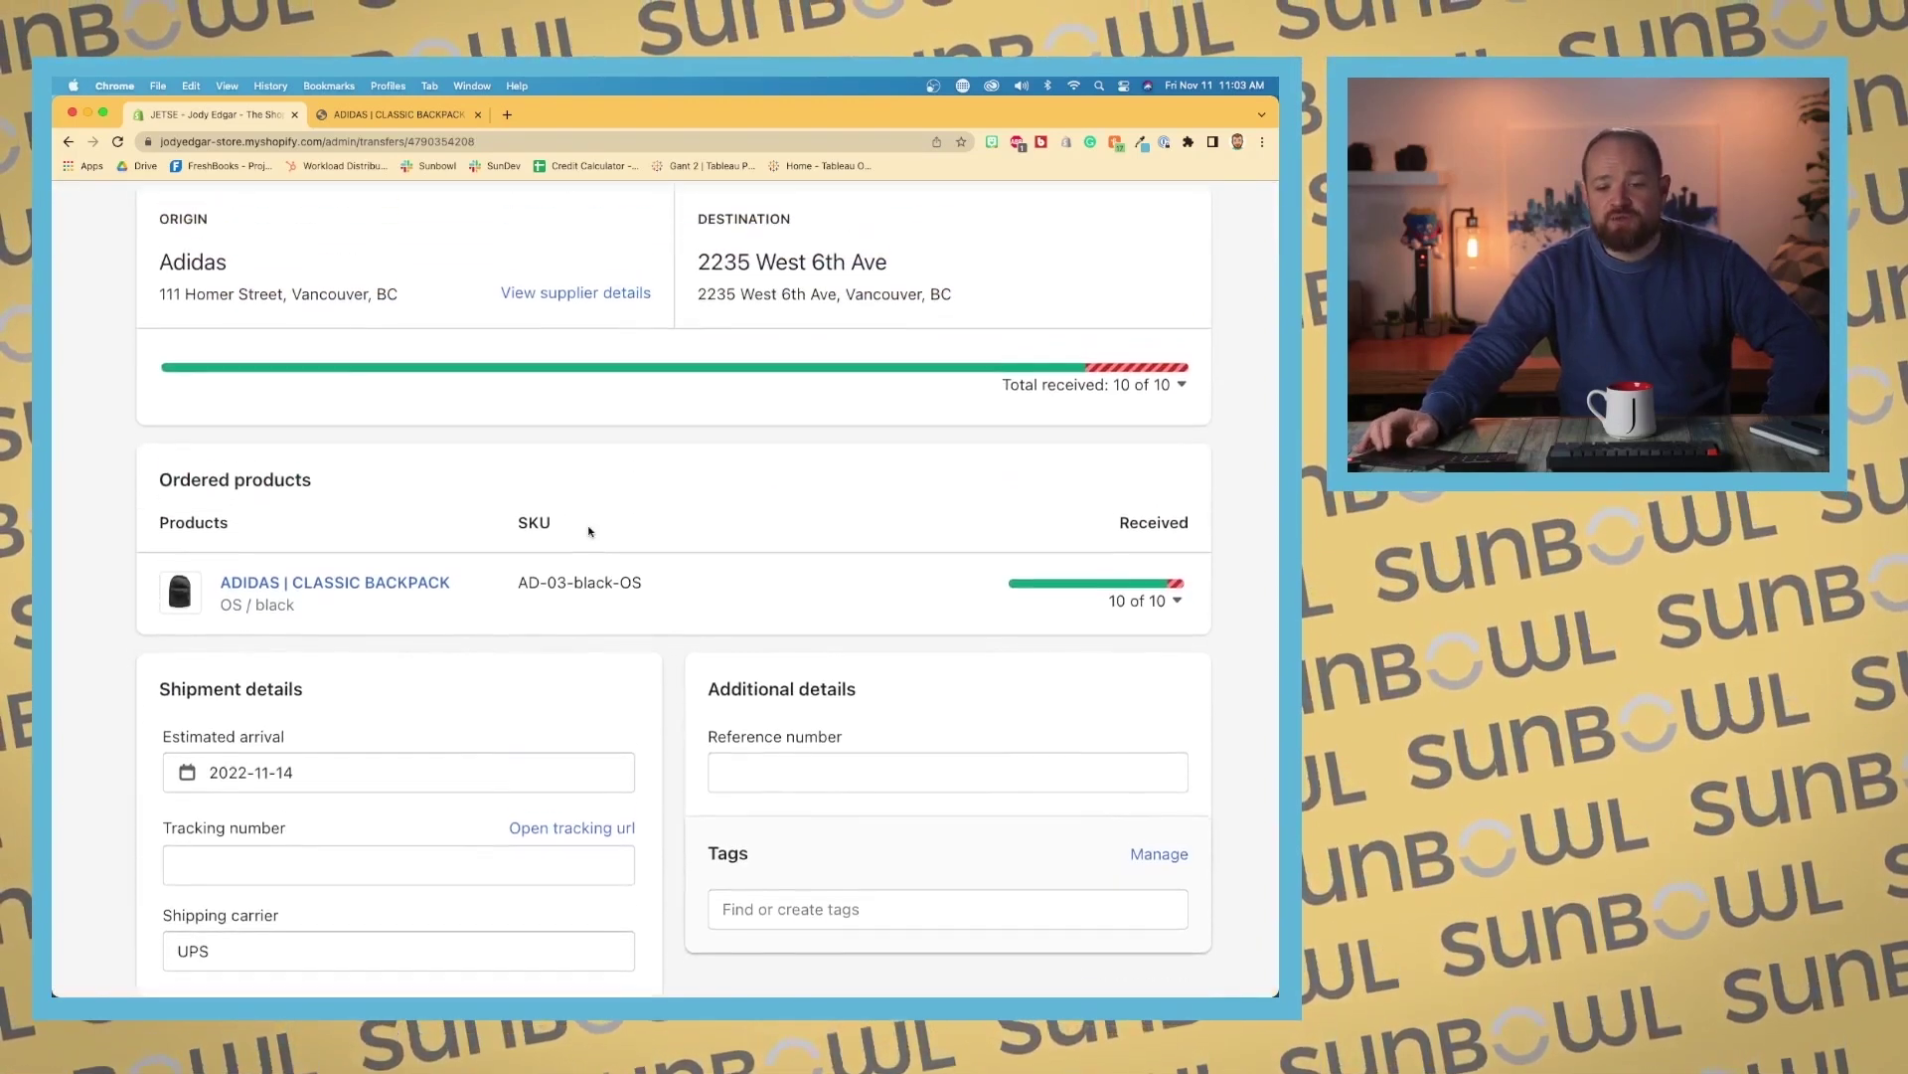
pyautogui.scroll(-5, 588, 527)
pyautogui.click(498, 549)
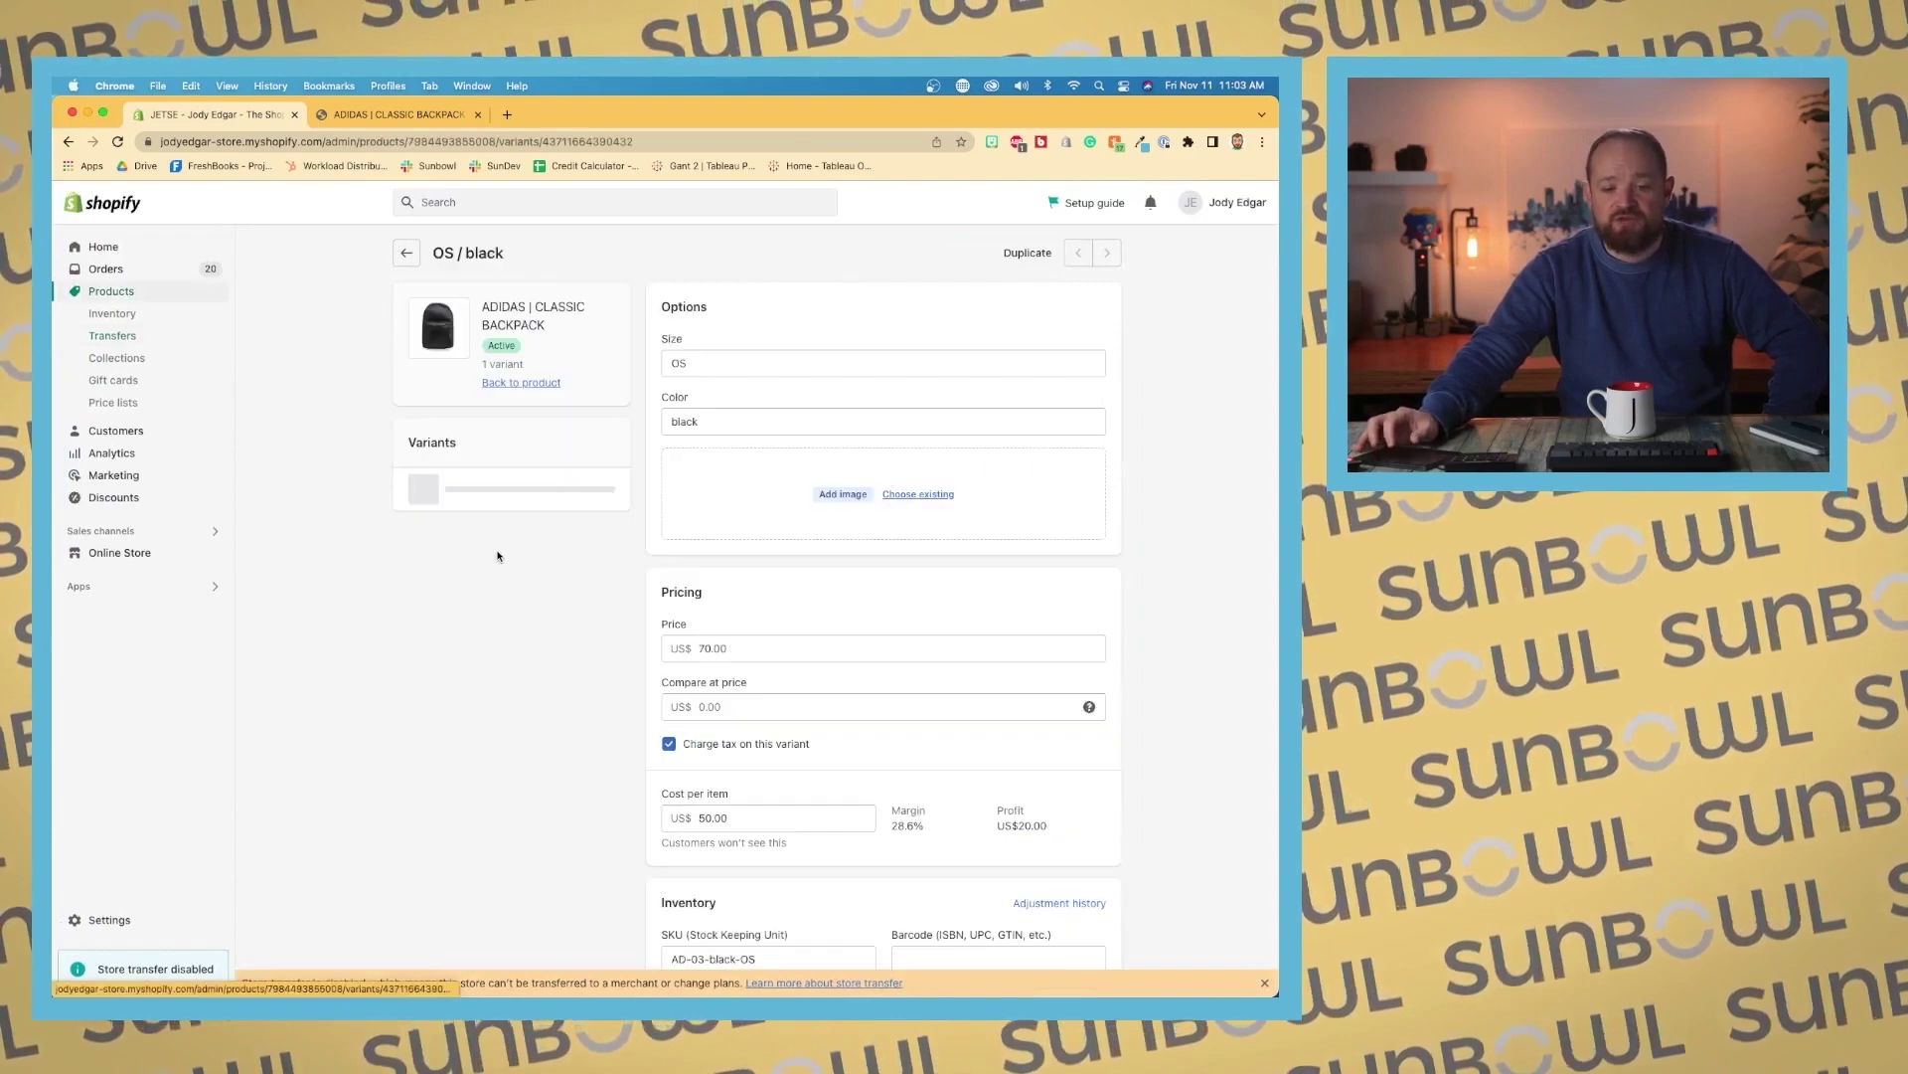
pyautogui.scroll(-3, 771, 556)
pyautogui.scroll(-3, 772, 559)
pyautogui.scroll(-1, 772, 562)
pyautogui.click(1078, 491)
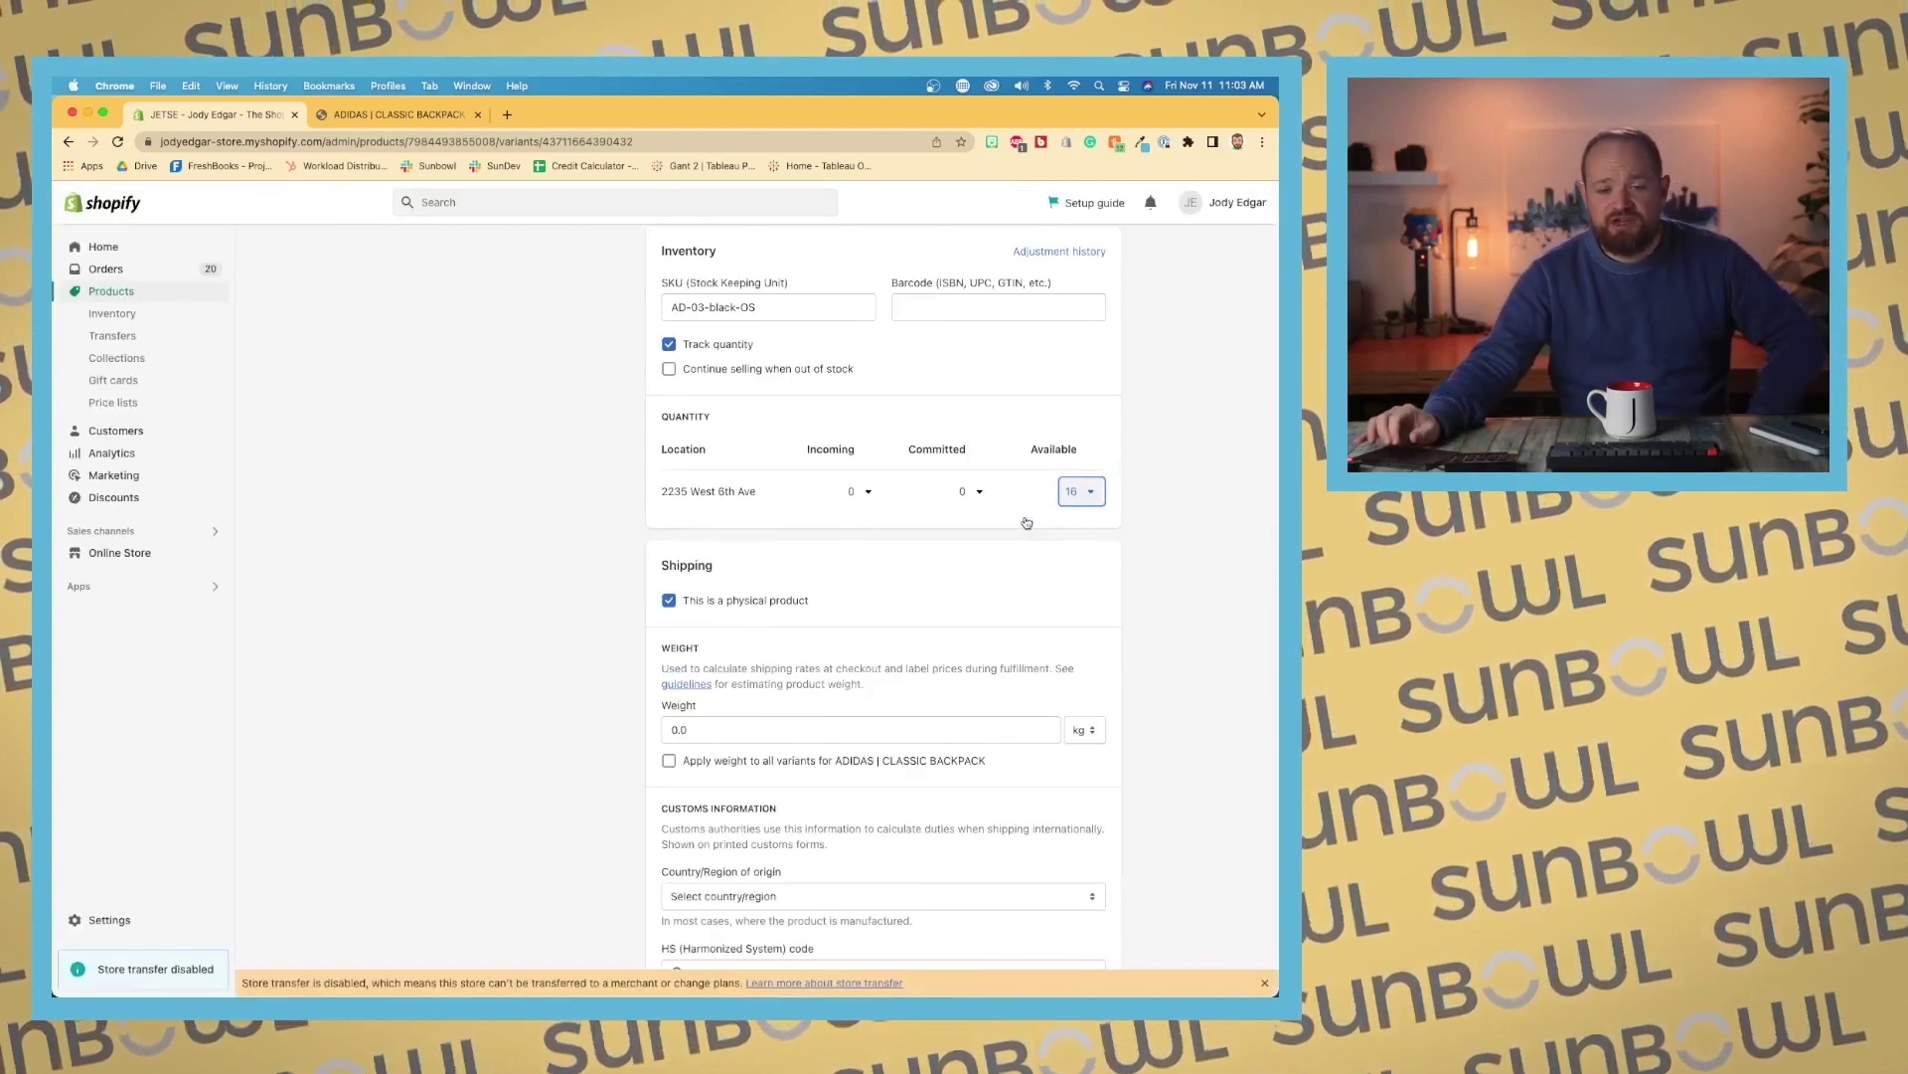
pyautogui.scroll(5, 1027, 517)
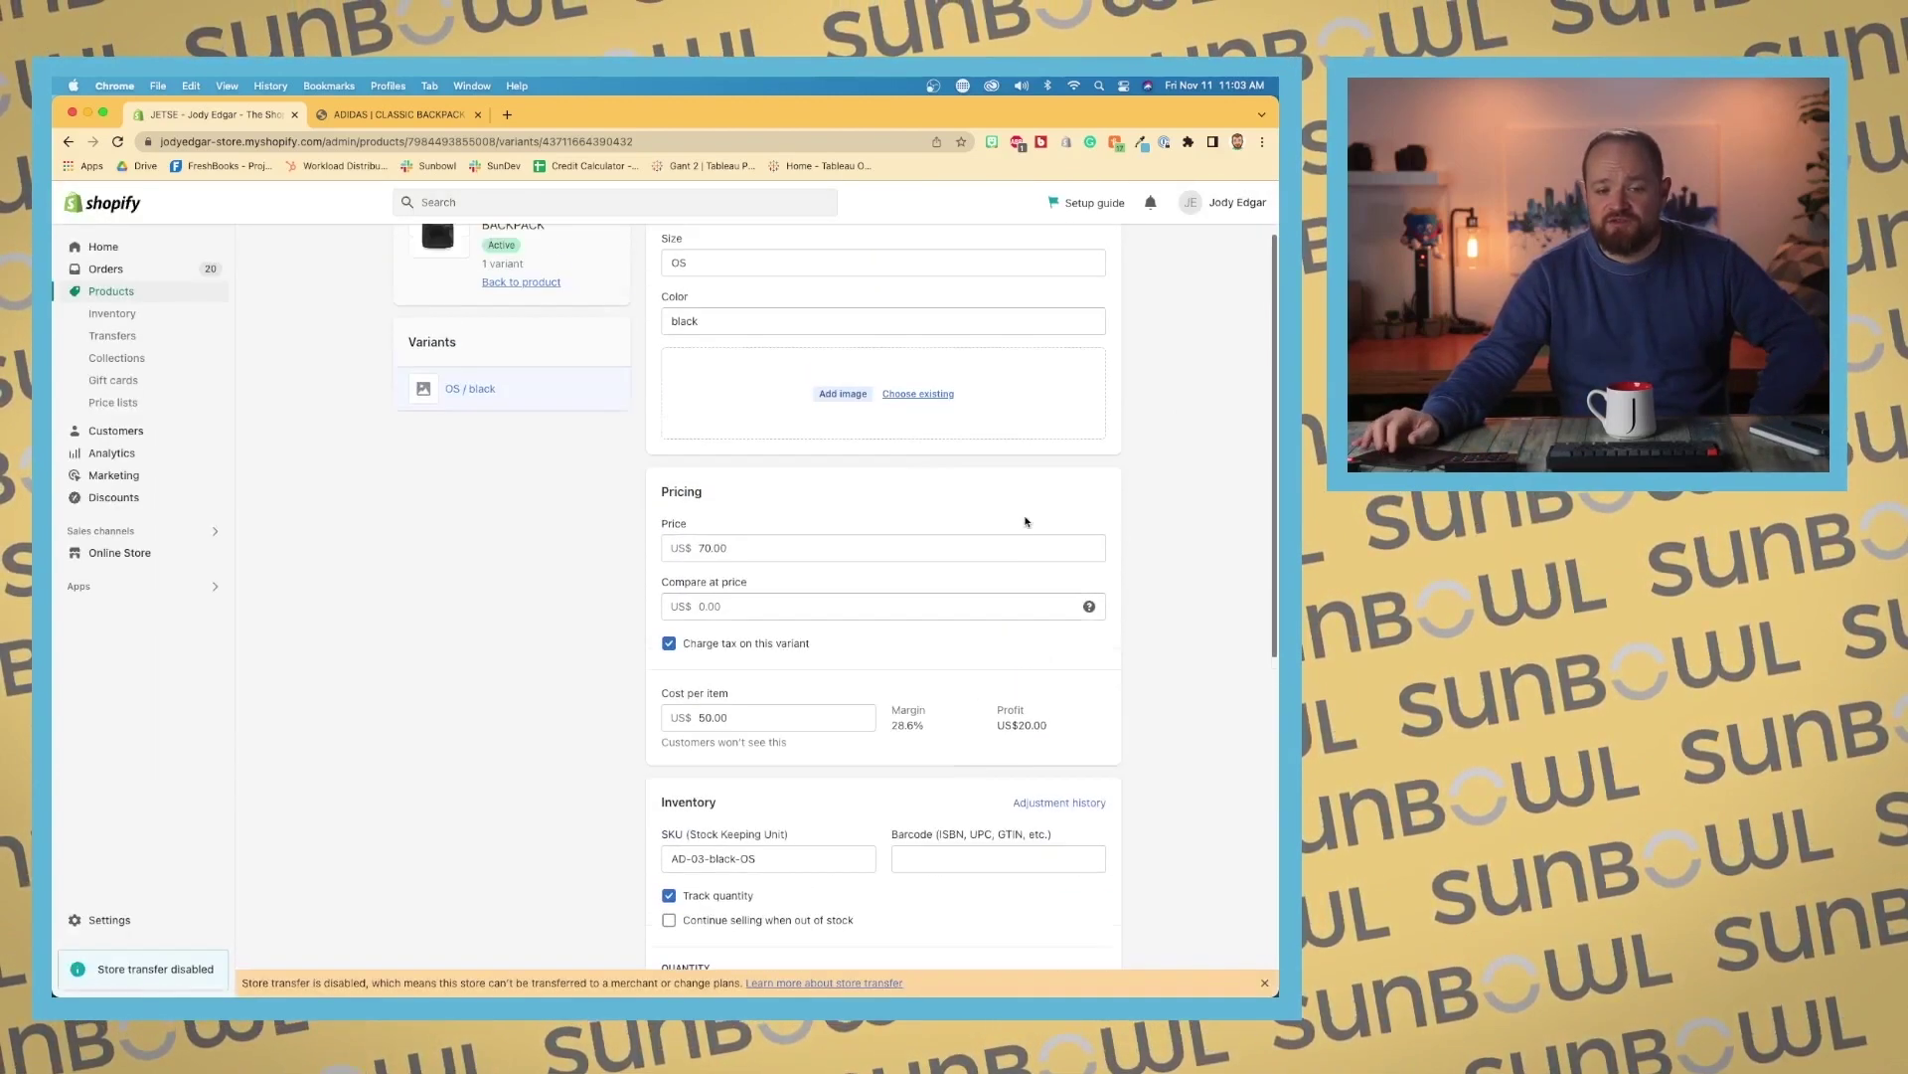
pyautogui.click(119, 335)
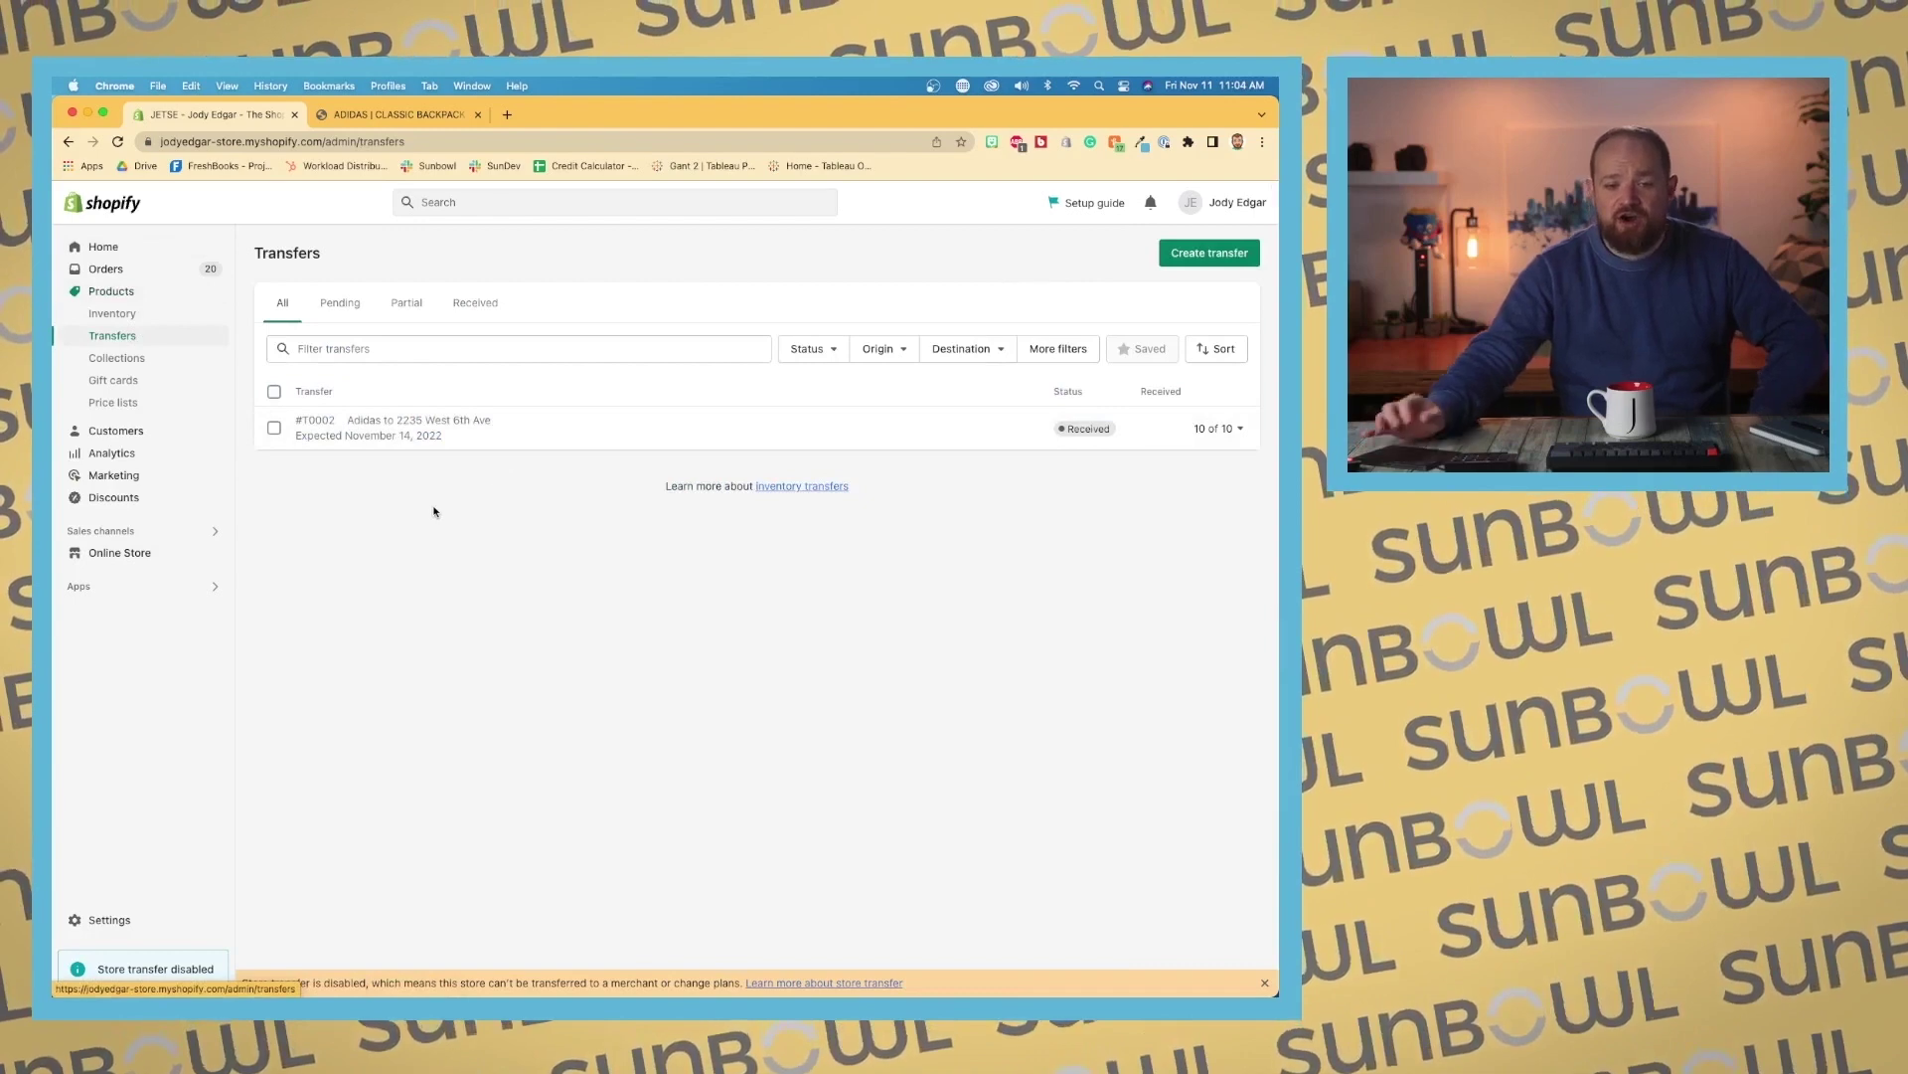